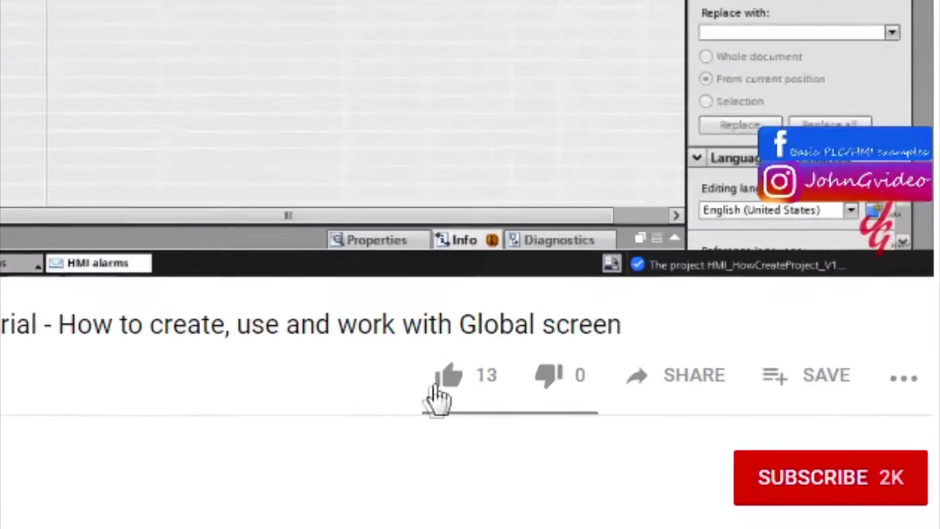
pyautogui.click(589, 419)
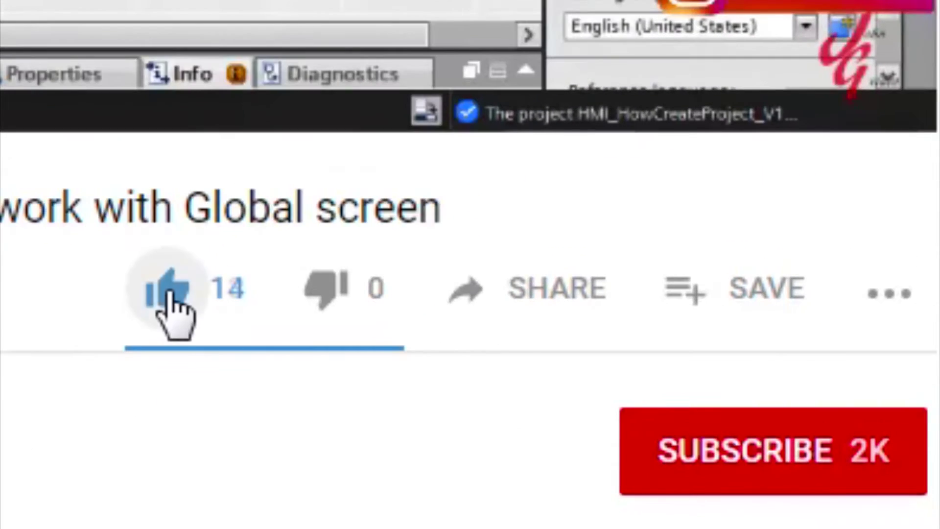
pyautogui.click(742, 443)
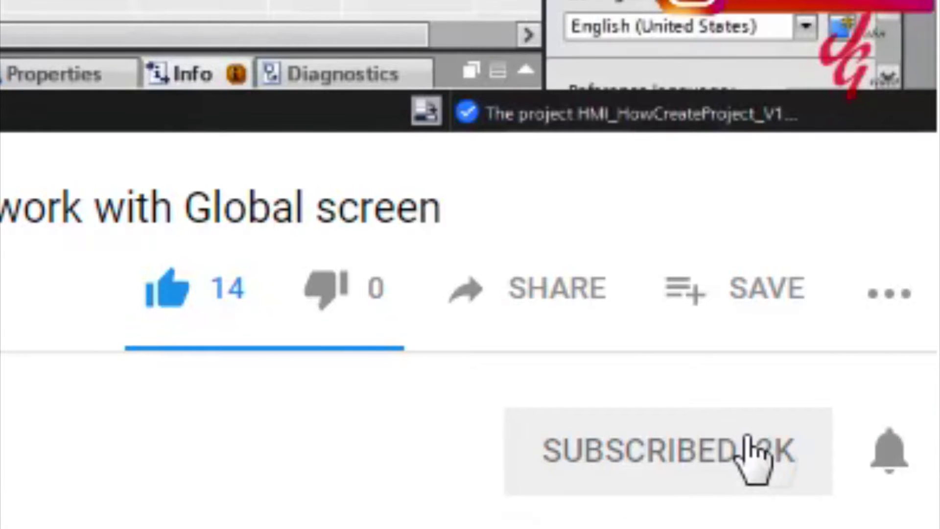
pyautogui.click(890, 447)
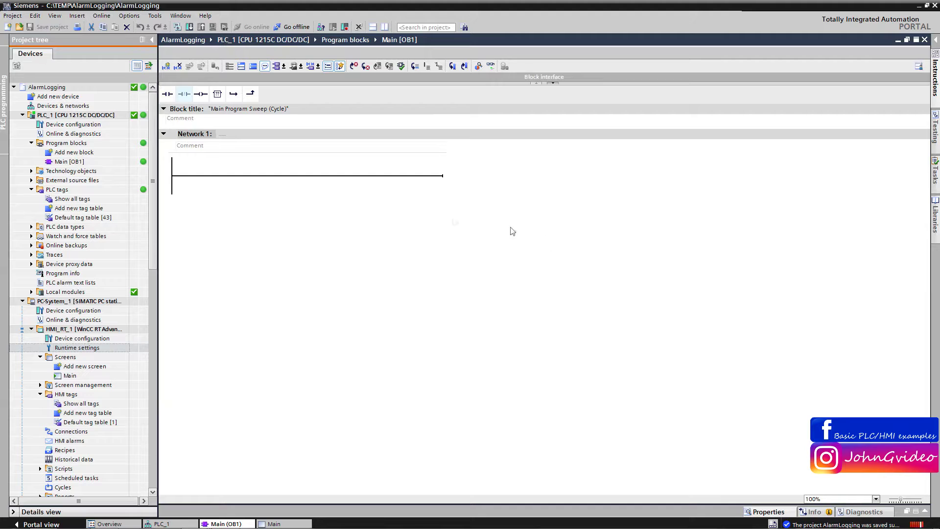
# Add a LAD function block named Alarms to the program blocks of PLC_1 and open it.
pyautogui.click(77, 153)
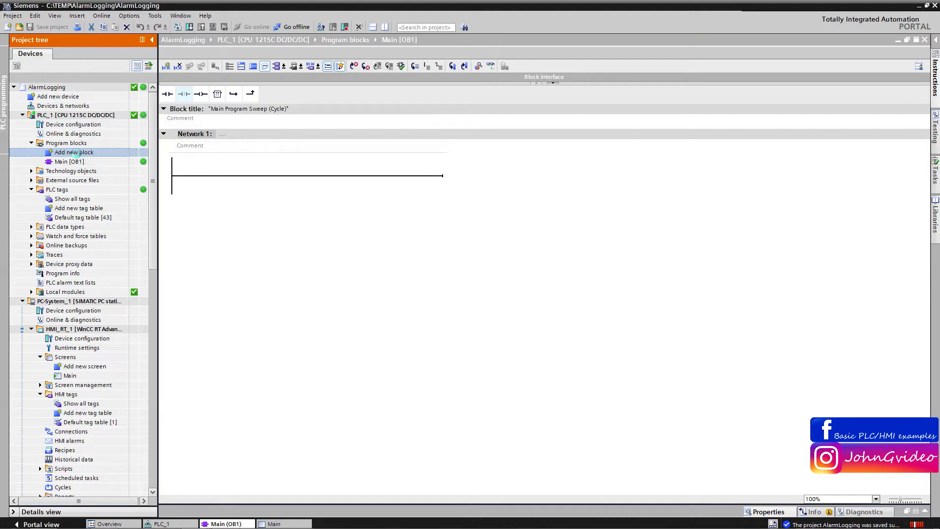
pyautogui.doubleClick(76, 152)
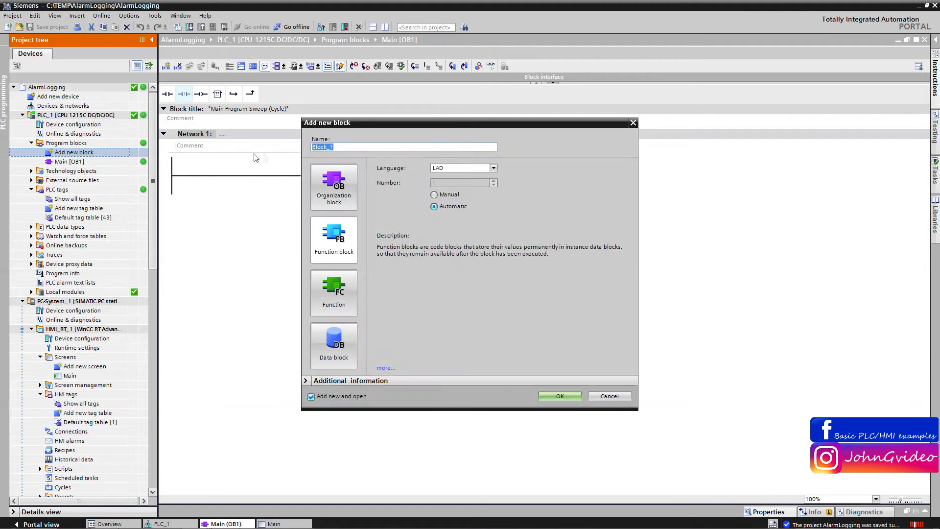
pyautogui.write('Alarms')
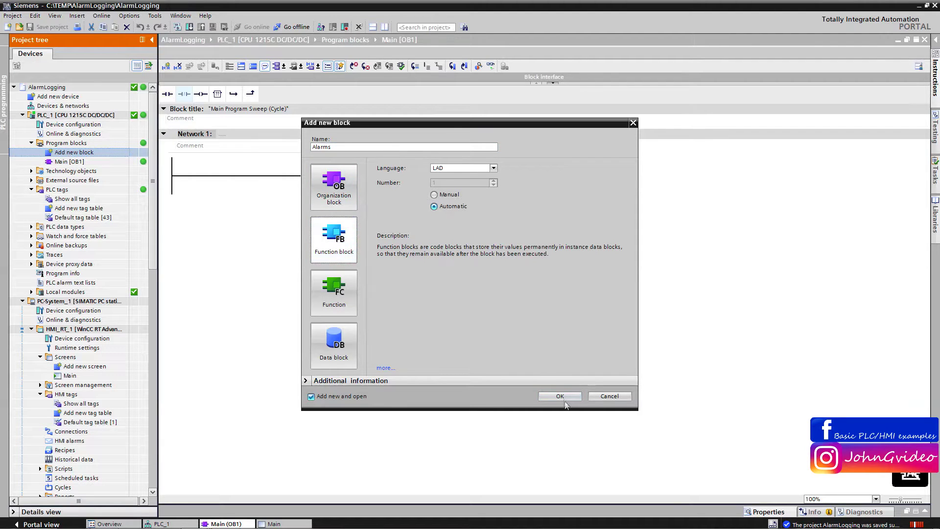
pyautogui.click(562, 397)
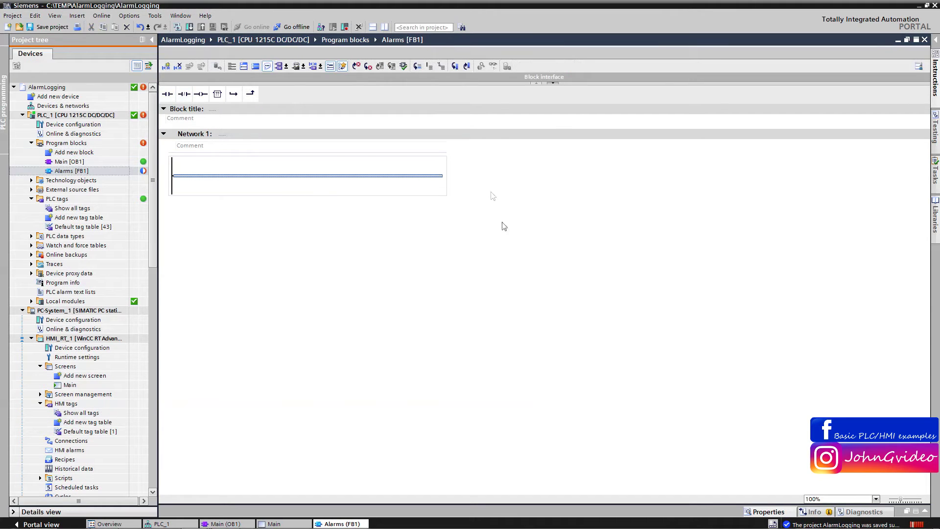
# Declare a static variable Alarms of data type Word in the block interface and save the project.
pyautogui.click(553, 83)
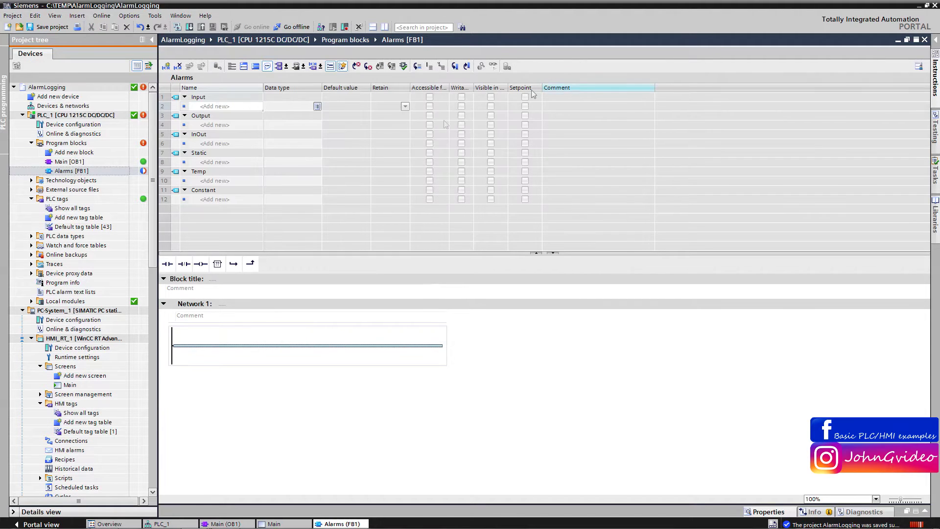
pyautogui.click(234, 163)
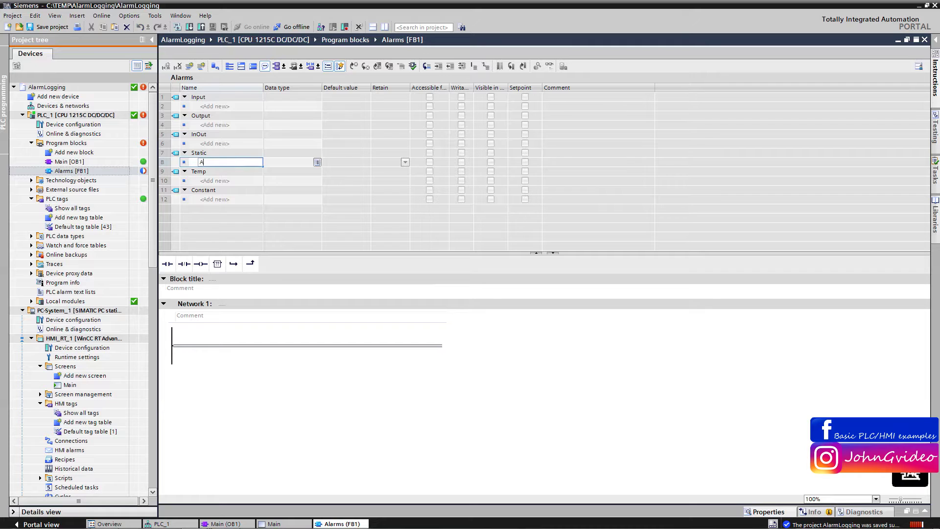
pyautogui.click(316, 166)
pyautogui.write('W')
pyautogui.click(295, 195)
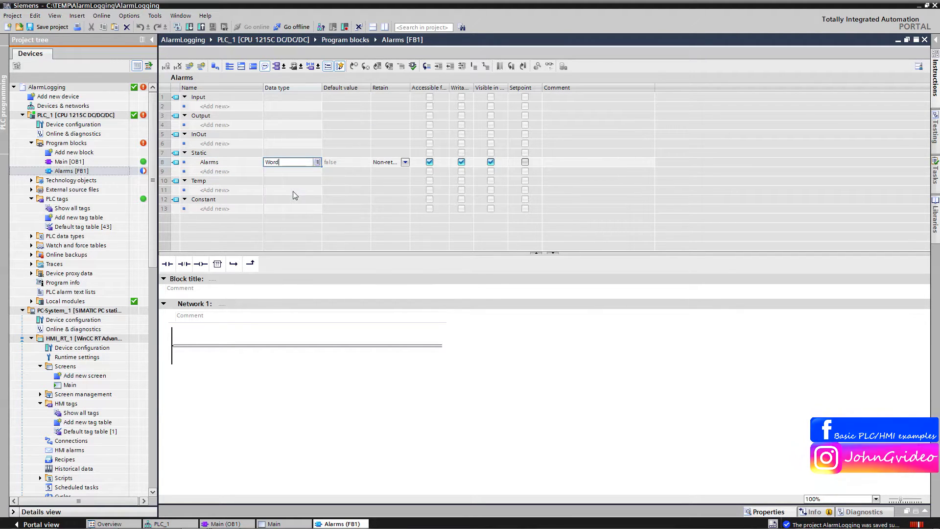
pyautogui.click(48, 27)
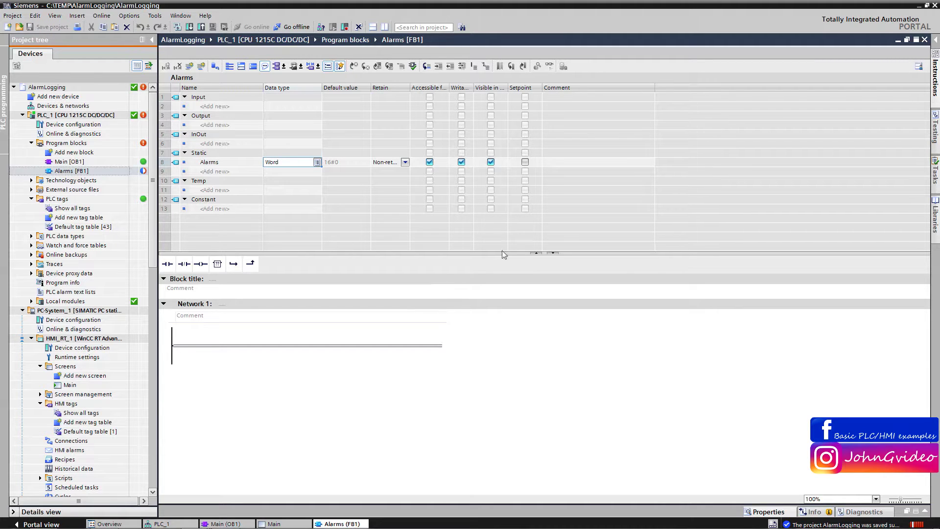
pyautogui.click(535, 254)
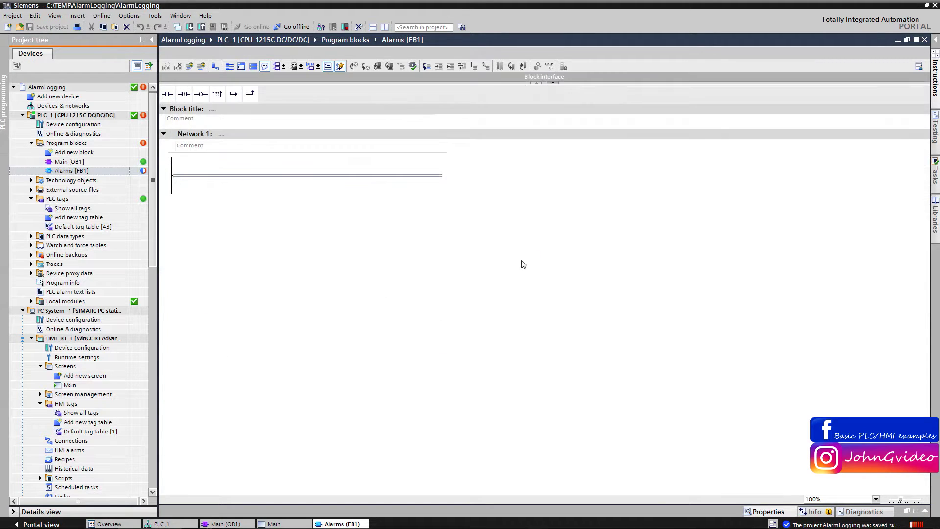
# Insert a second network in the Alarms block and title the two networks Alarm 1 and Alarm 2.
pyautogui.click(303, 175)
pyautogui.click(201, 137)
pyautogui.hotkey('ctrl', 'r')
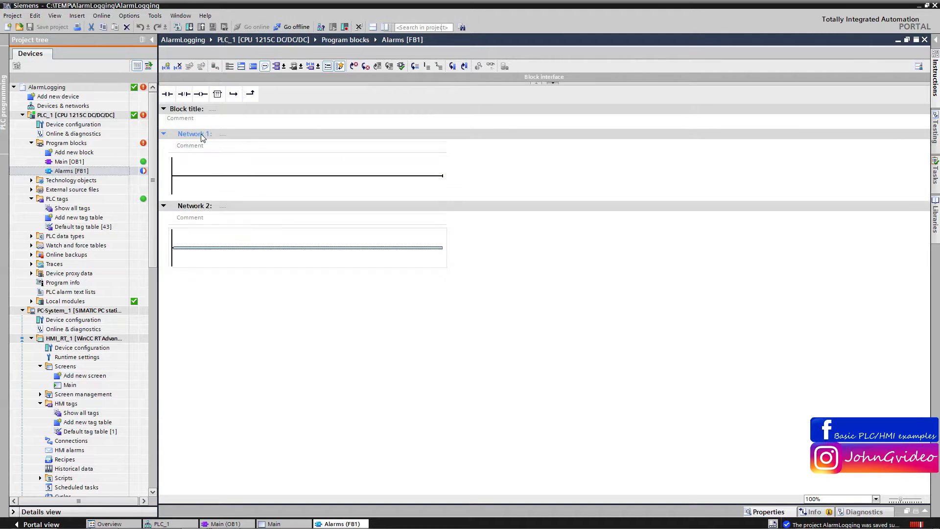
pyautogui.click(237, 137)
pyautogui.write('Alarm')
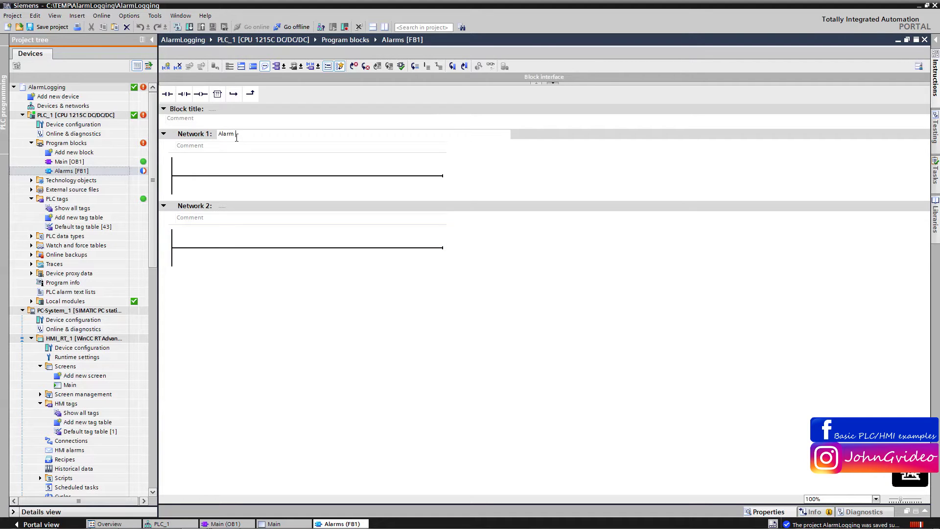
pyautogui.click(219, 206)
pyautogui.write('Alarm 2')
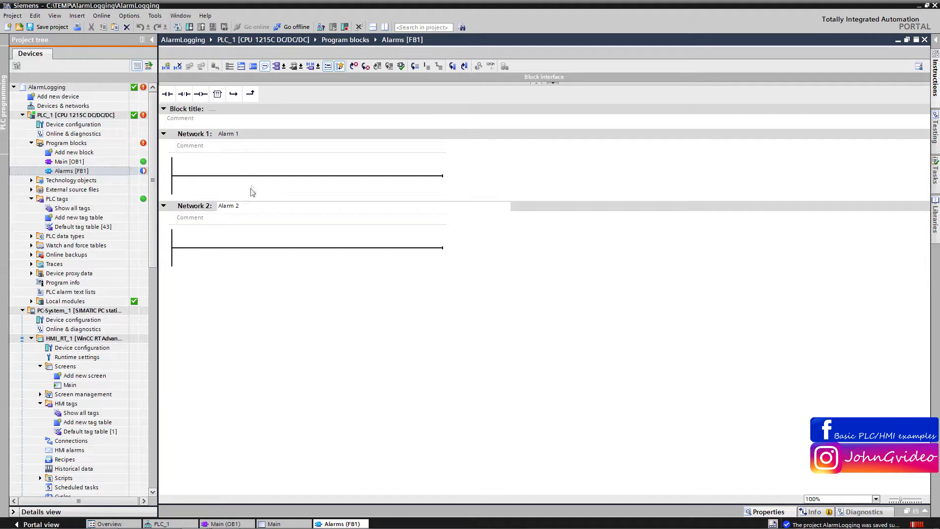
# Place a normally open contact and an output coil in both the Alarm 1 and Alarm 2 networks.
pyautogui.click(253, 190)
pyautogui.click(201, 94)
pyautogui.click(223, 253)
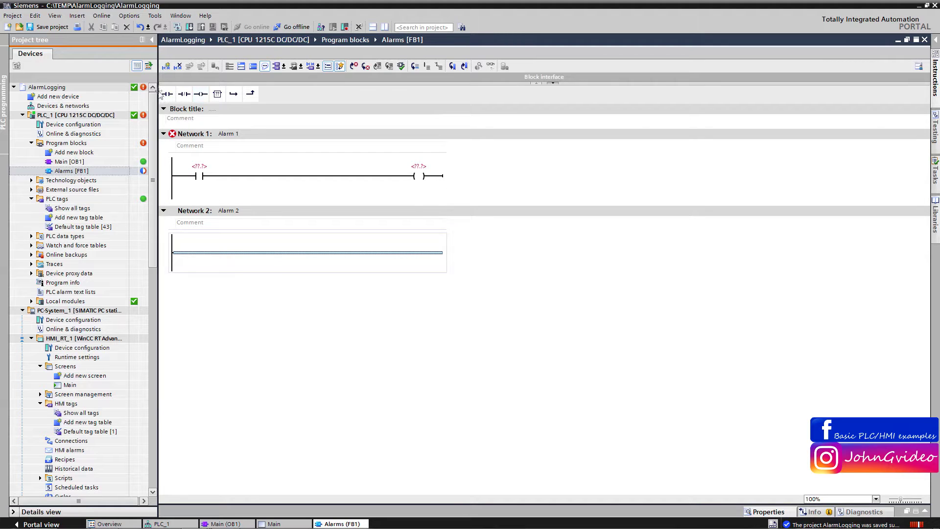
pyautogui.click(184, 94)
pyautogui.click(201, 94)
# Assign address M20.1 to the Alarm 1 contact and M20.0 to the Alarm 2 contact.
pyautogui.click(200, 166)
pyautogui.click(201, 166)
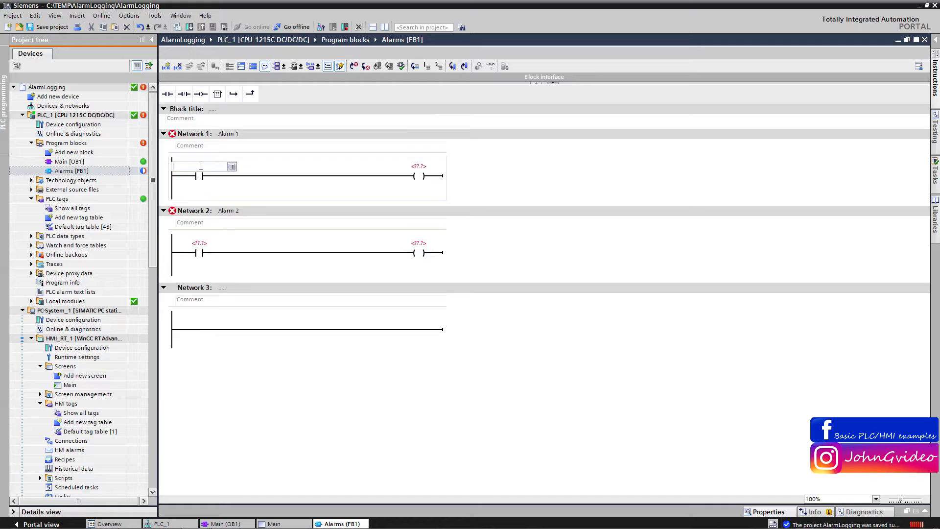
pyautogui.write('m')
pyautogui.click(199, 243)
pyautogui.click(196, 247)
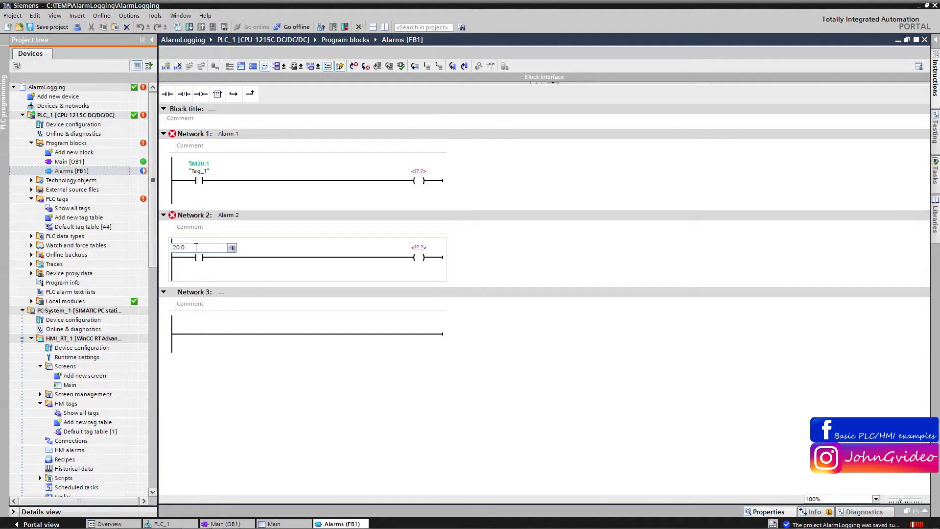
pyautogui.write('m20.0')
pyautogui.press('Return')
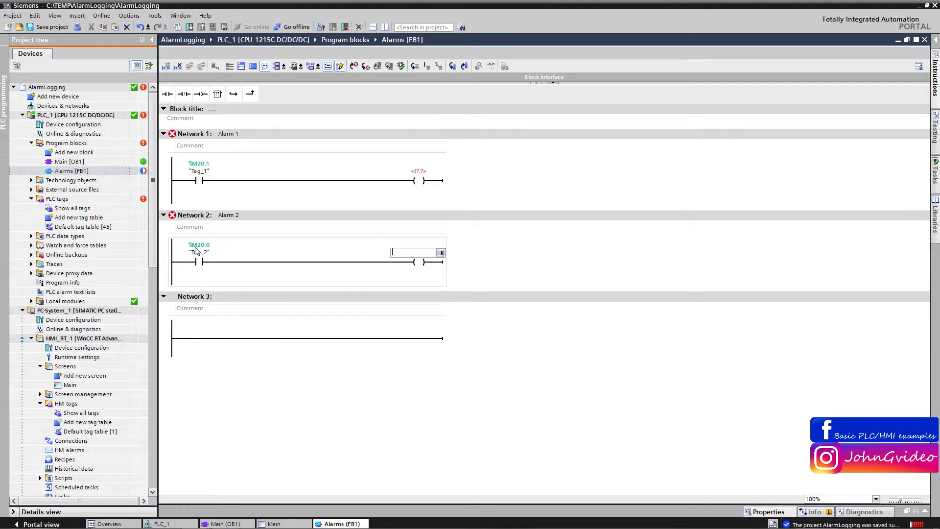
# Assign Alarms.%X0 to the Alarm 1 coil and Alarms.%X1 to the Alarm 2 coil.
pyautogui.click(419, 172)
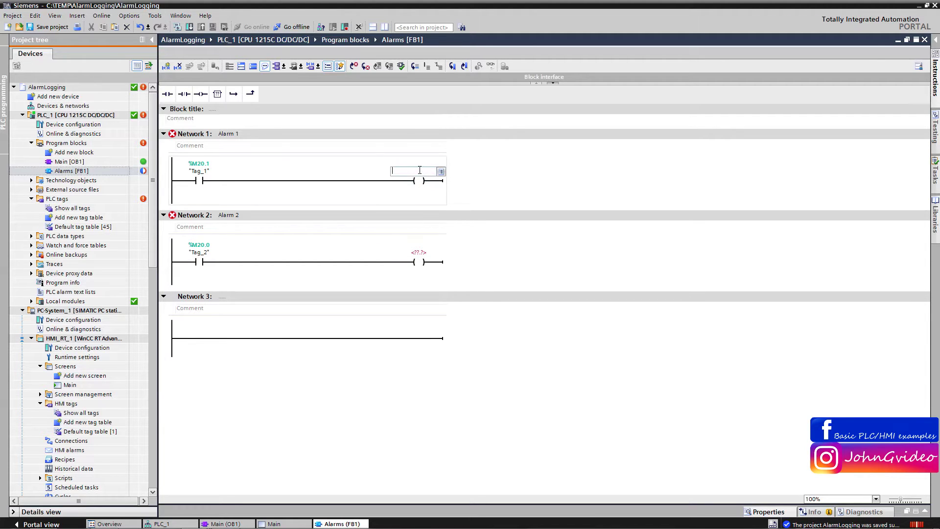
pyautogui.write('Alarms.%x0')
pyautogui.press('Return')
pyautogui.click(421, 252)
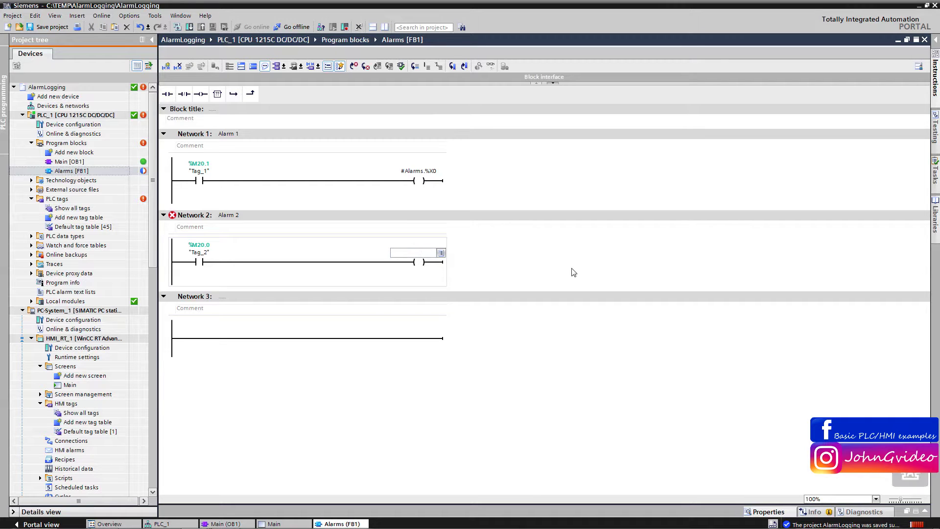
pyautogui.write('Alarms')
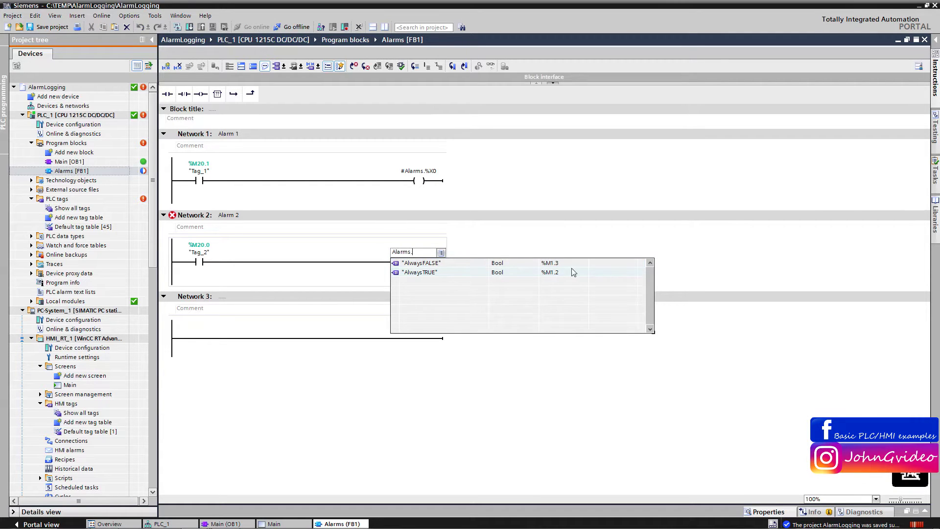
pyautogui.write('.%x1')
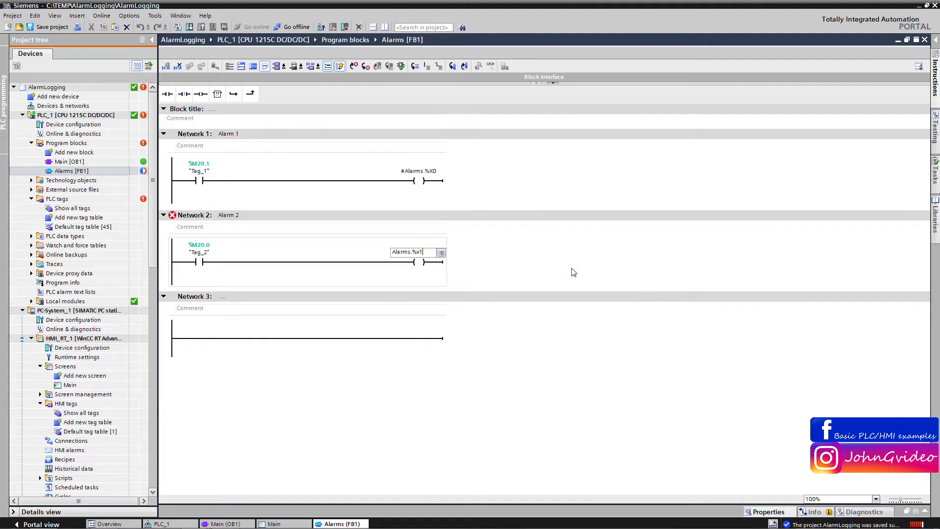
pyautogui.press('Return')
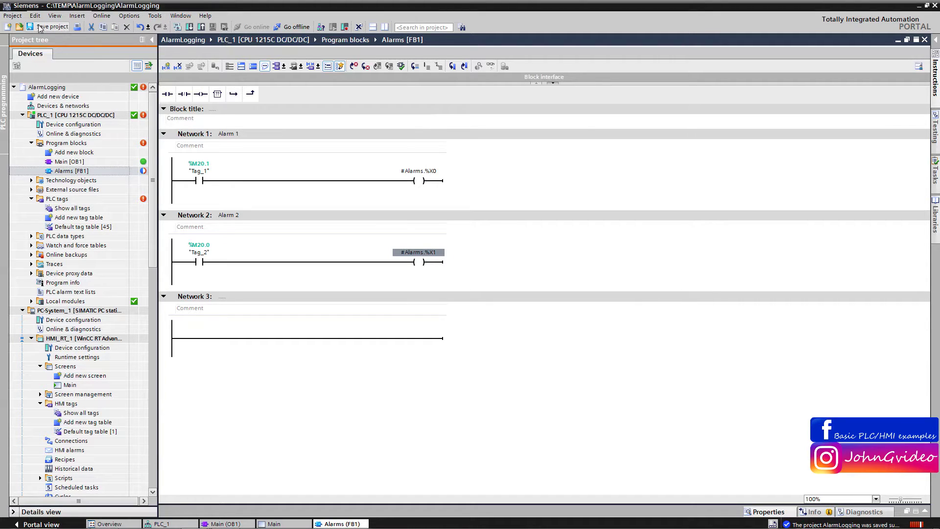
# Call the Alarms block in Network 1 of Main [OB1] with the instance data block Alarms_DB and save the project.
pyautogui.doubleClick(69, 161)
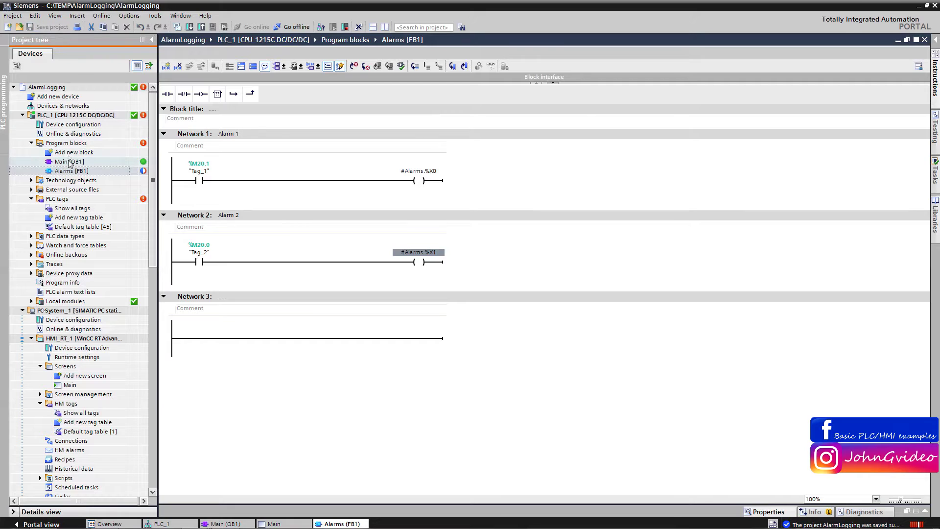
pyautogui.moveTo(62, 171); pyautogui.dragTo(307, 177)
pyautogui.click(522, 348)
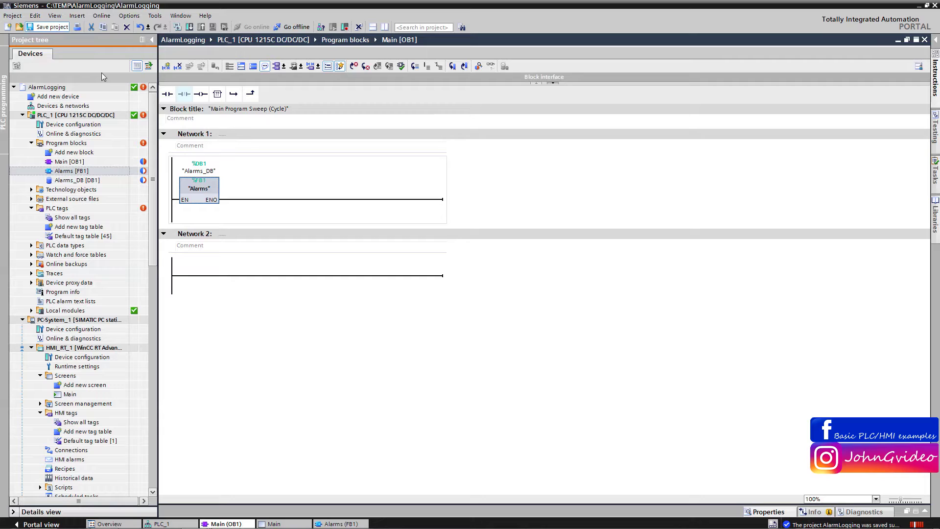
pyautogui.hotkey('ctrl', 's')
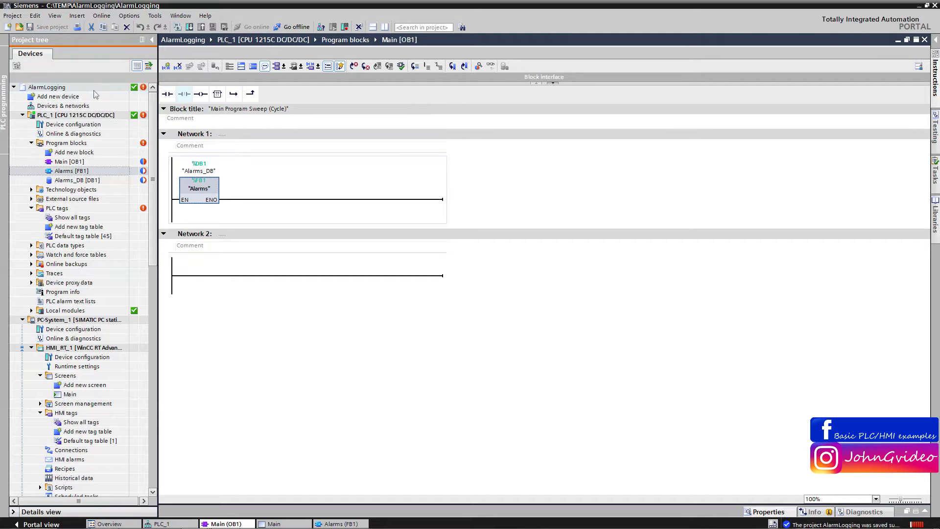
# Download the software of PLC_1 to the device and collapse the message area.
pyautogui.click(91, 116)
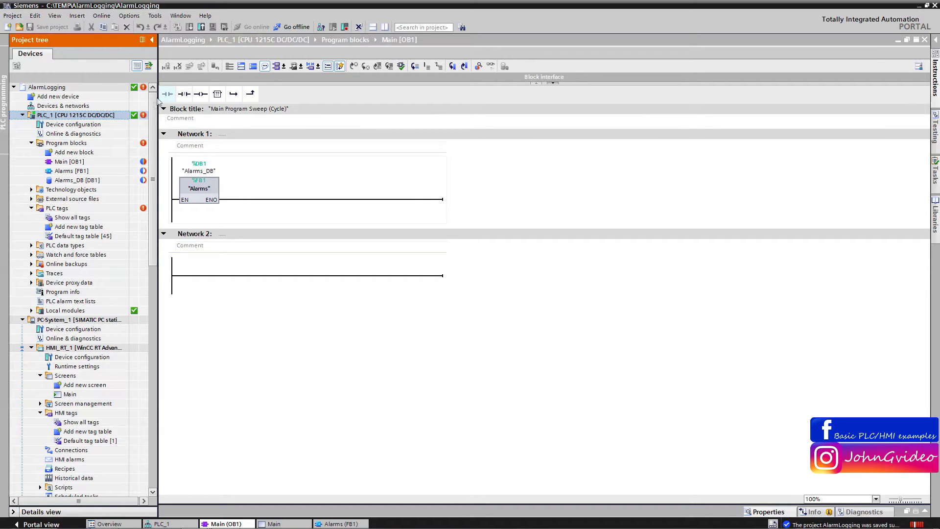
pyautogui.rightClick(109, 116)
pyautogui.moveTo(186, 206)
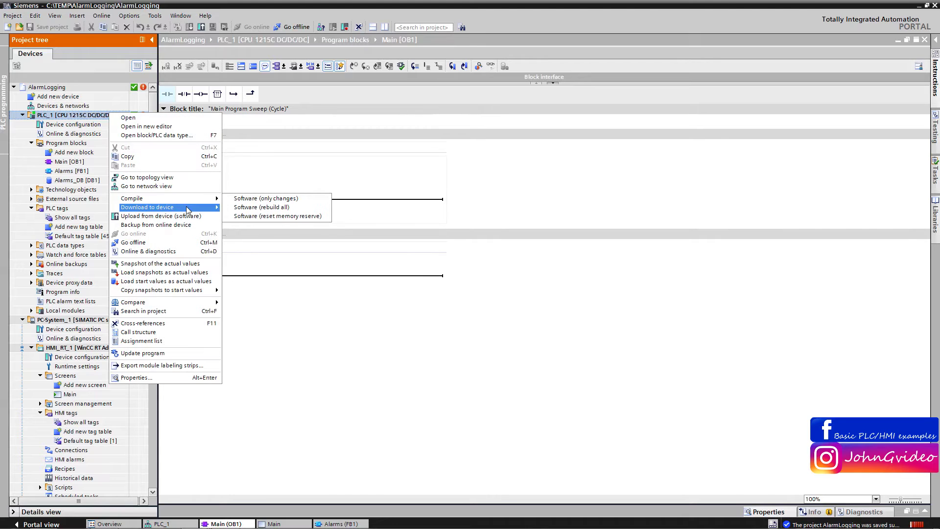
pyautogui.click(249, 209)
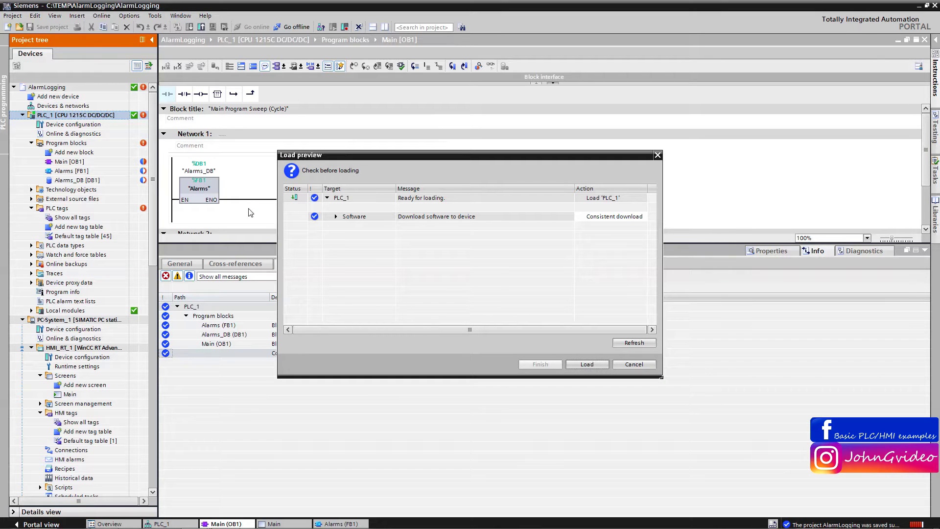
pyautogui.click(581, 365)
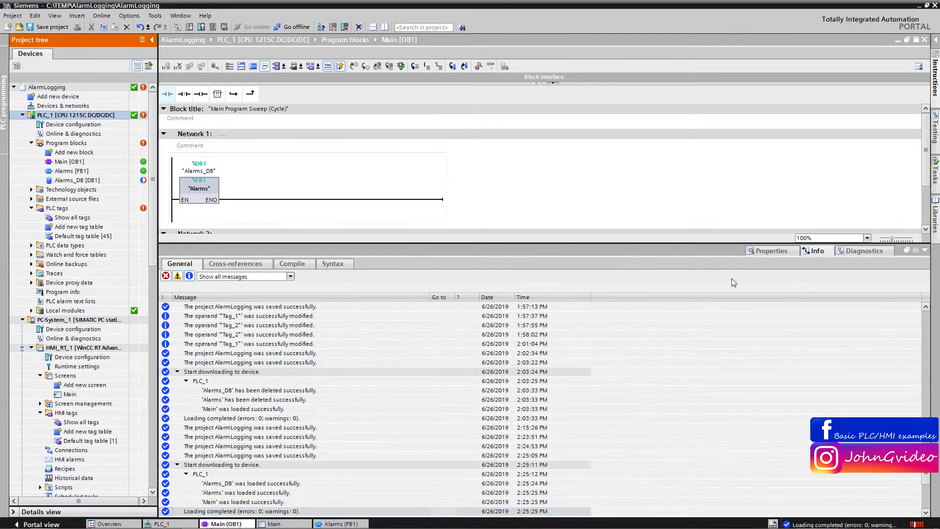
pyautogui.click(924, 250)
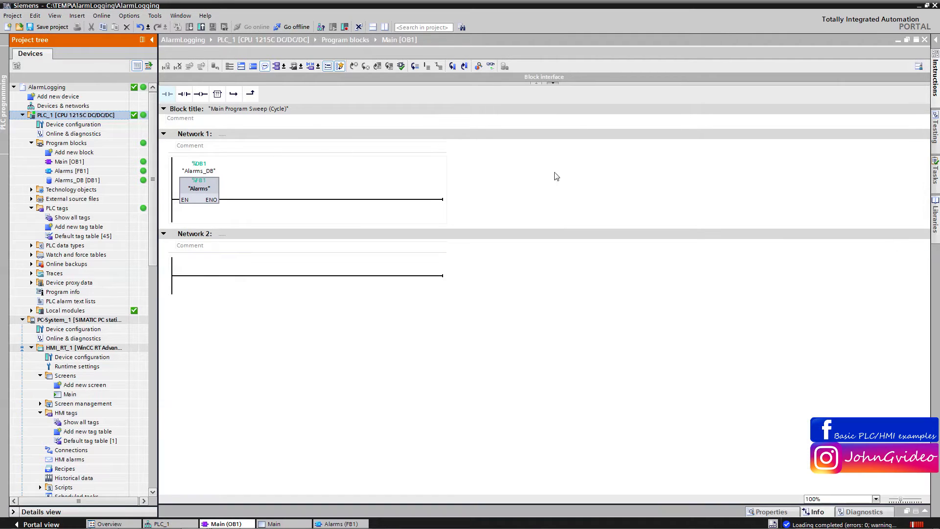
# Open the Alarms block from its call in Main [OB1] and turn on online monitoring.
pyautogui.click(499, 172)
pyautogui.click(200, 196)
pyautogui.doubleClick(200, 199)
pyautogui.click(490, 66)
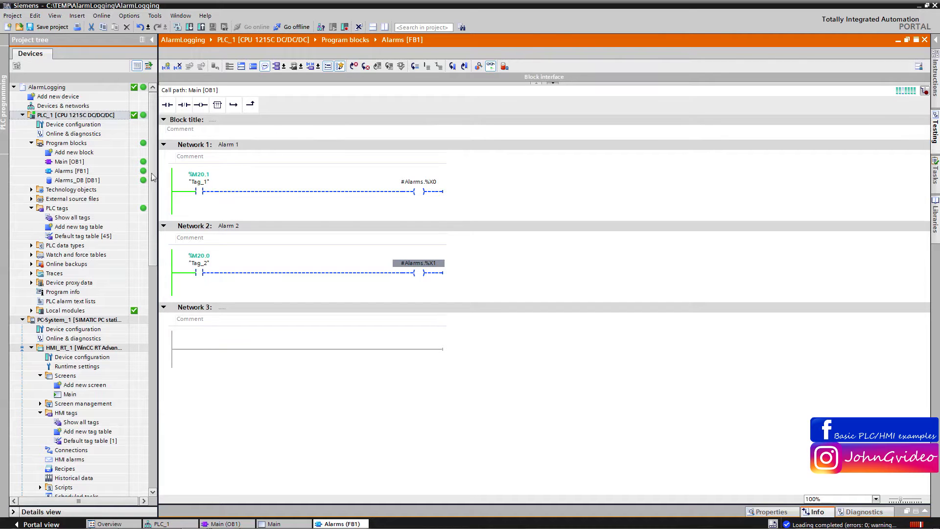
# Open the Main screen of HMI_RT_1 for editing.
pyautogui.scroll(-3, 148, 231)
pyautogui.scroll(-3, 148, 231)
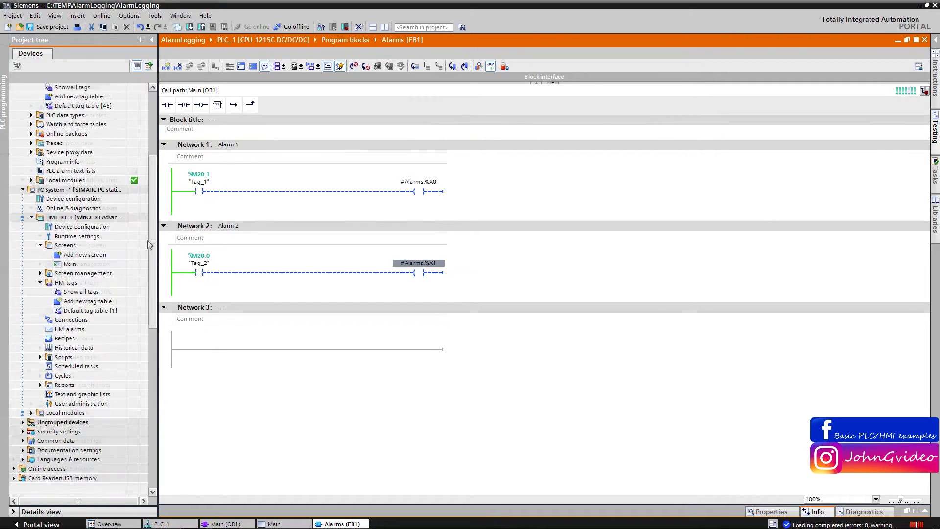
pyautogui.doubleClick(77, 238)
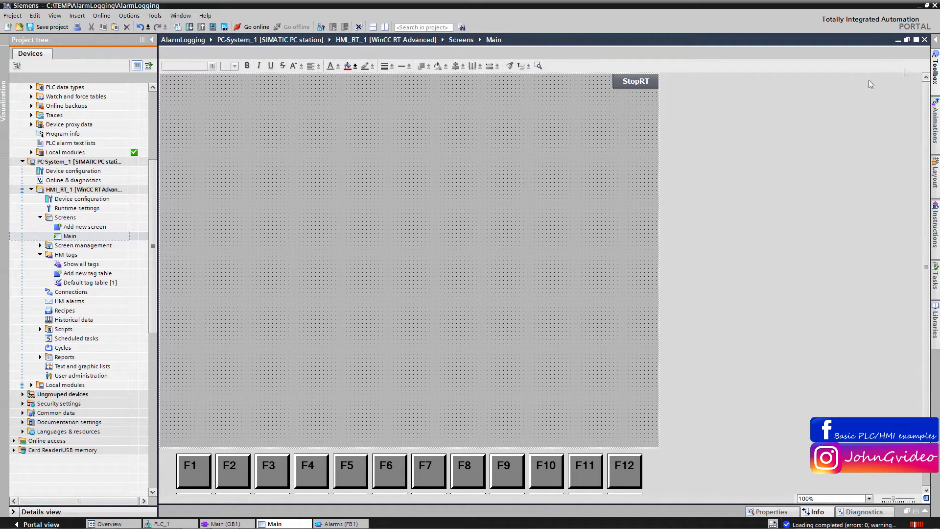
# Place an alarm view on the Main screen at x 0, y 210 and enlarge it to about 1023 by 557.
pyautogui.click(936, 44)
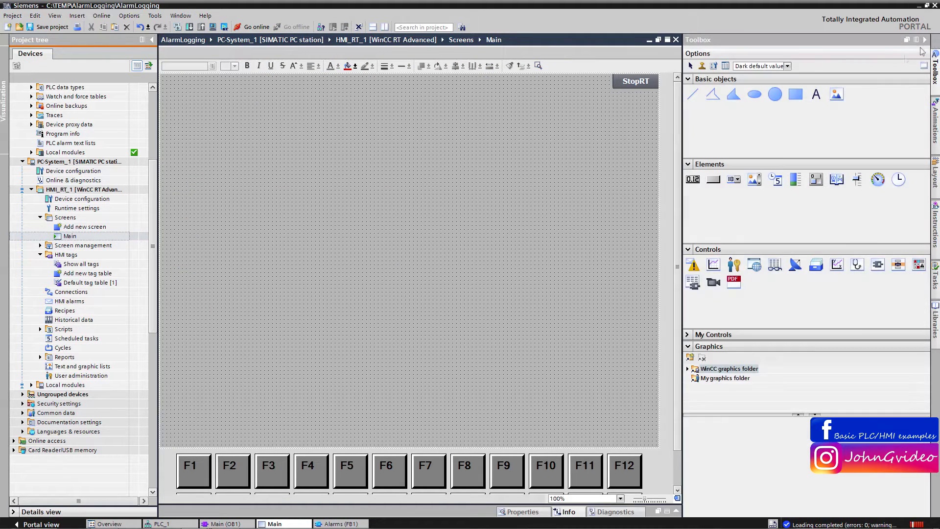
pyautogui.click(691, 265)
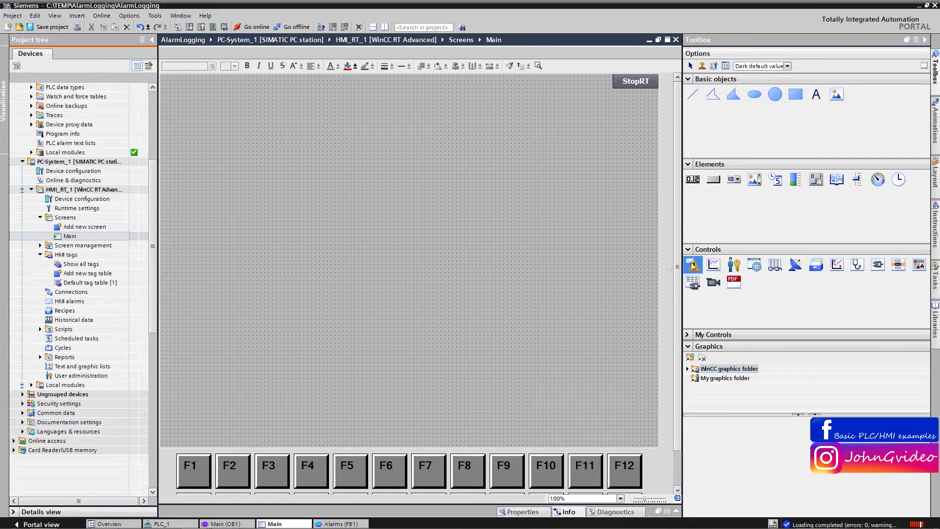
pyautogui.click(238, 253)
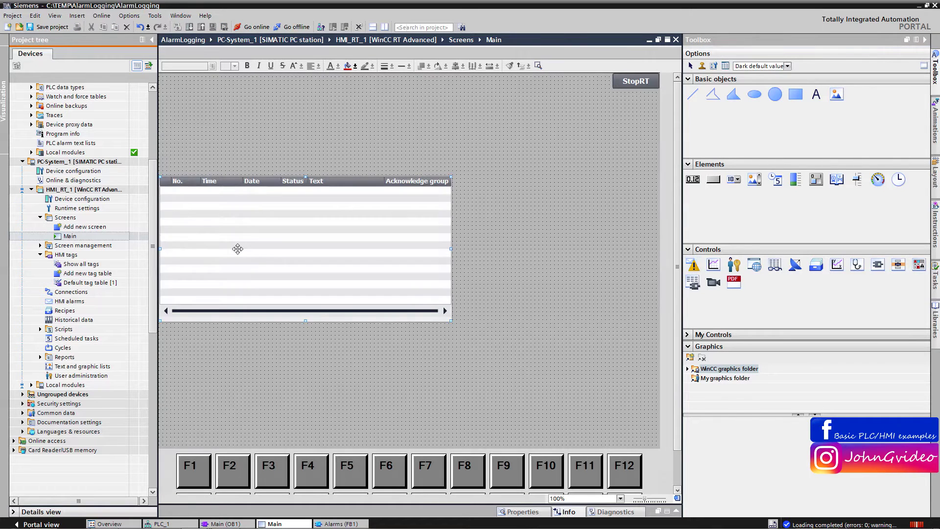
pyautogui.moveTo(449, 319); pyautogui.dragTo(657, 446)
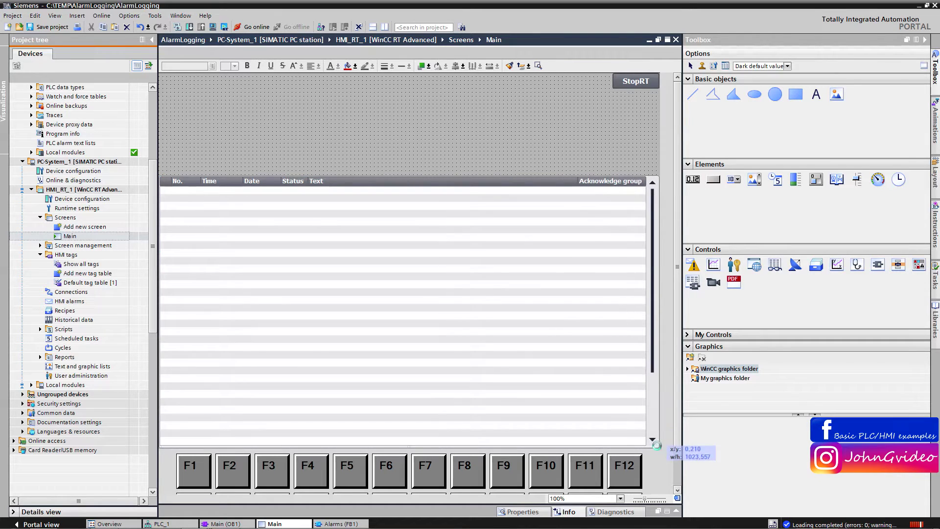
# Exclude unacknowledged alarms from the alarm view's current alarm states display, leaving pending alarms enabled.
pyautogui.rightClick(479, 237)
pyautogui.click(503, 403)
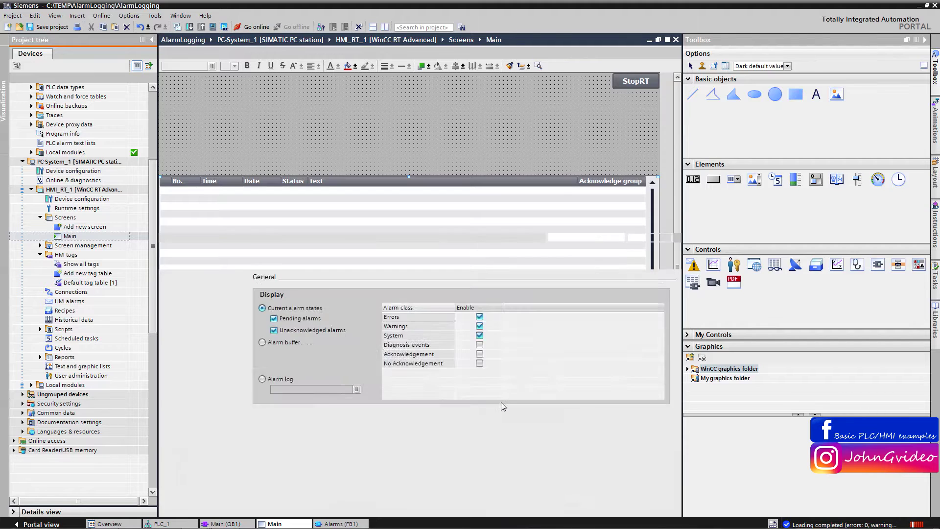
pyautogui.click(924, 40)
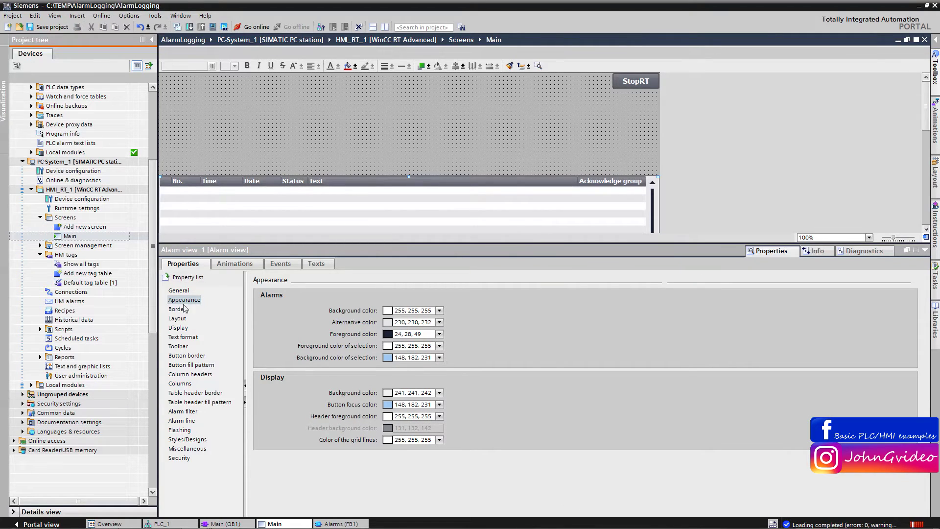
pyautogui.click(179, 290)
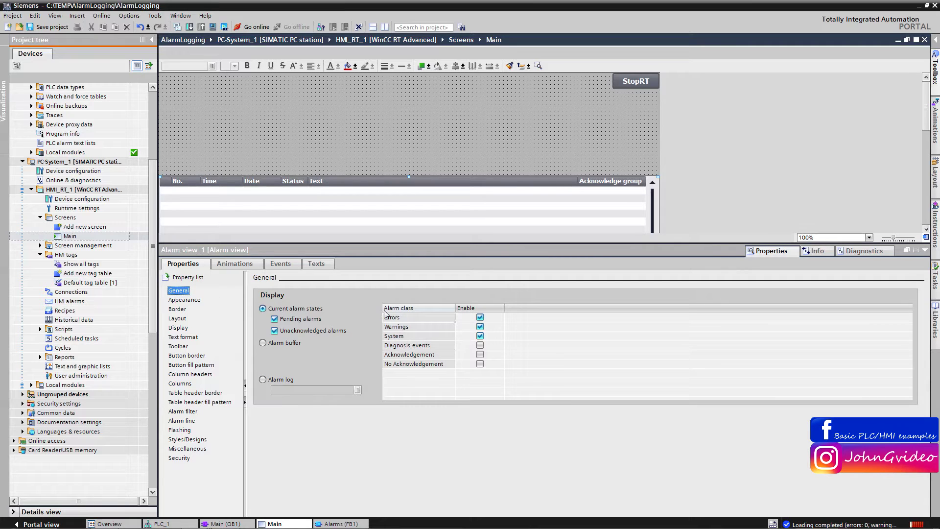
pyautogui.click(274, 331)
pyautogui.click(925, 251)
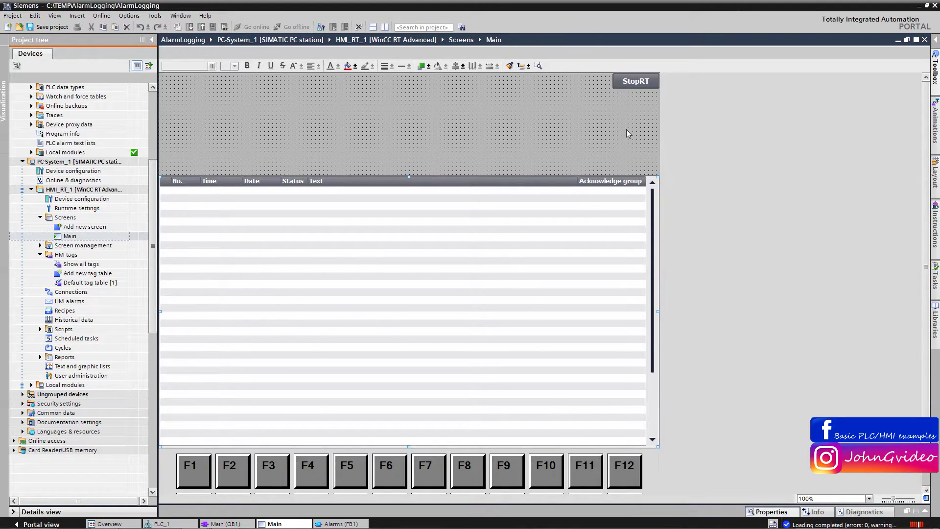
# Place a small circle just below the StopRT button on the Main screen.
pyautogui.click(936, 40)
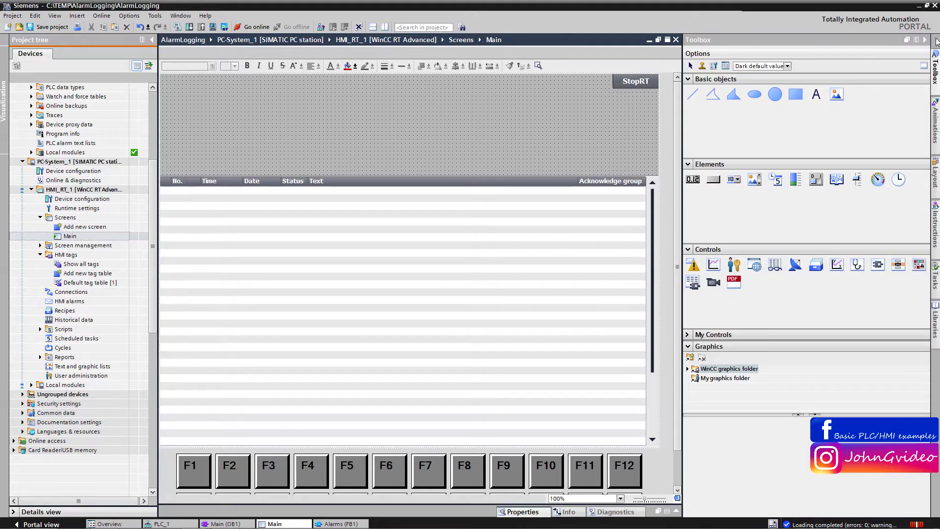
pyautogui.moveTo(668, 103); pyautogui.dragTo(634, 104)
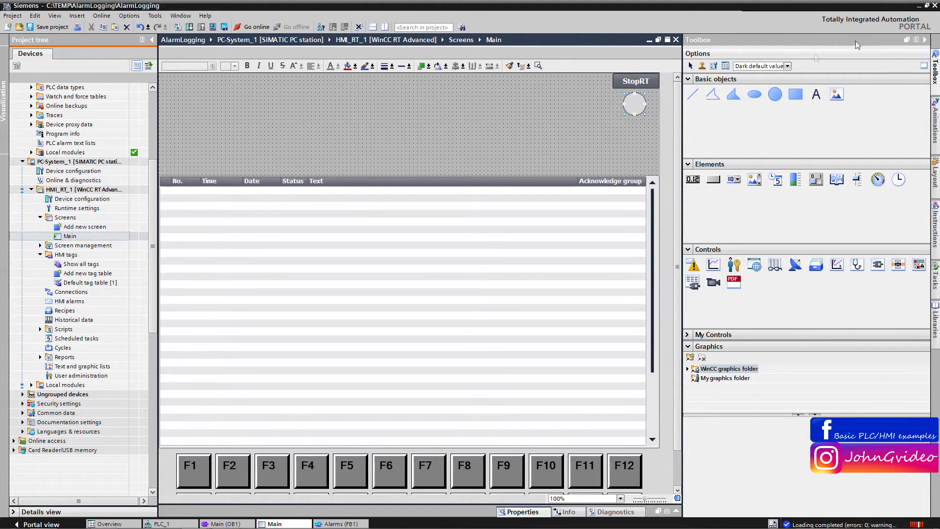
pyautogui.click(924, 40)
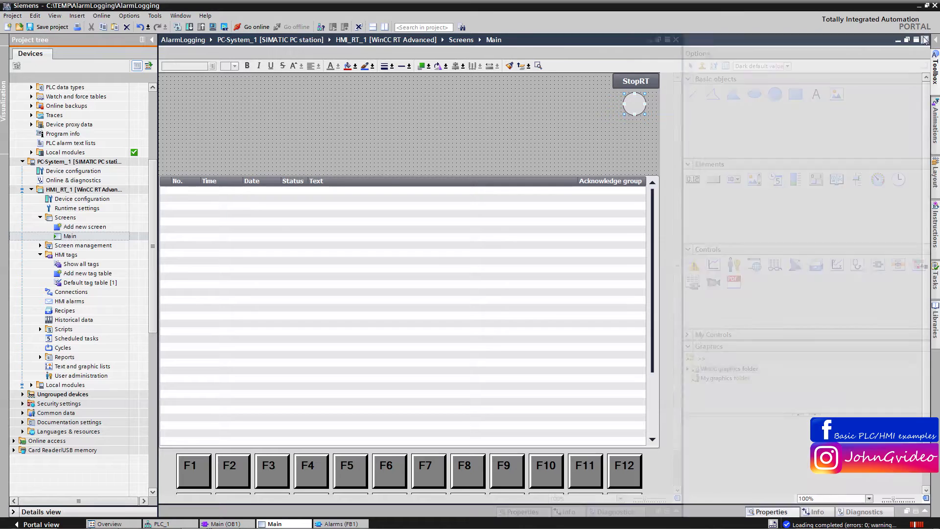
# Add an appearance animation to the circle and link it to the PLC tag Clock_1Hz.
pyautogui.rightClick(631, 101)
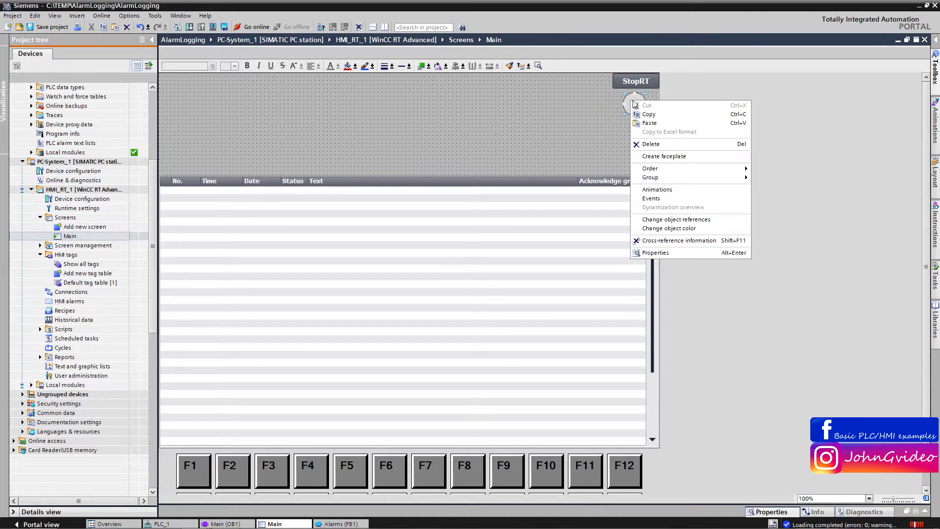
pyautogui.click(656, 190)
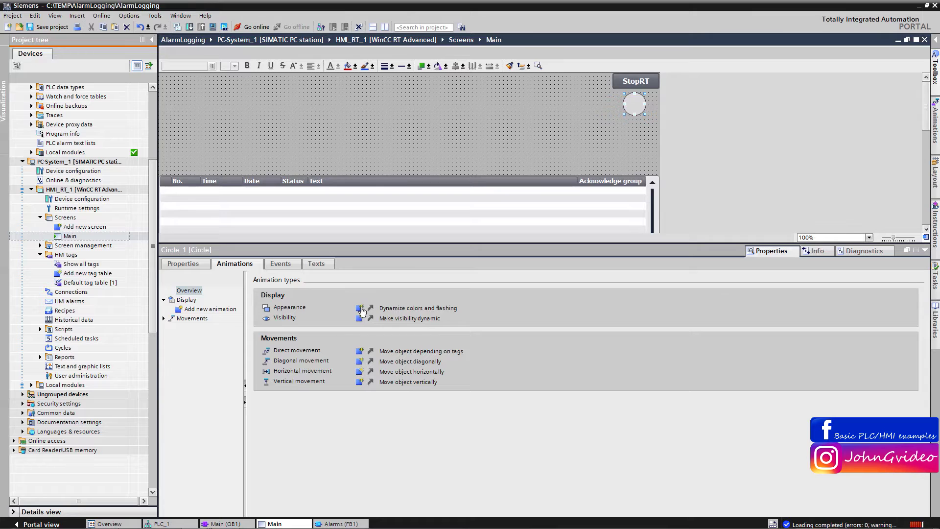
pyautogui.click(361, 310)
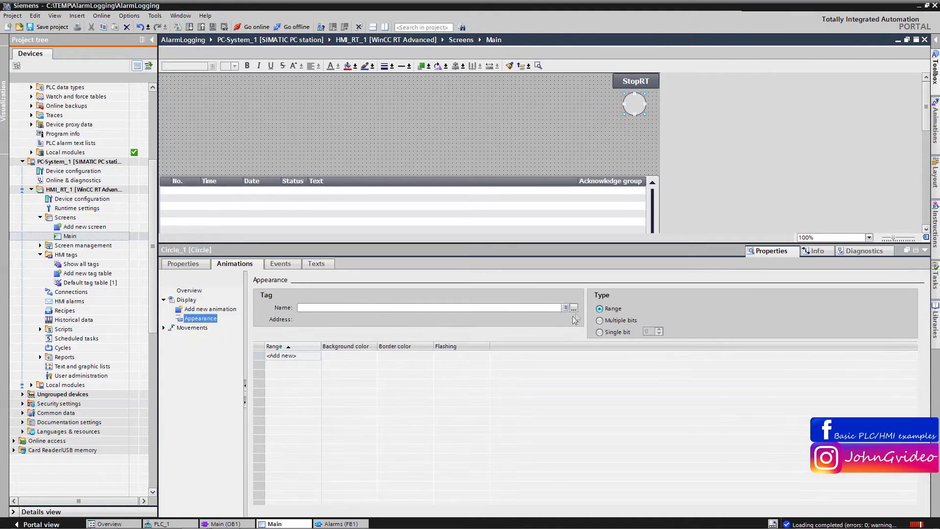
pyautogui.click(574, 308)
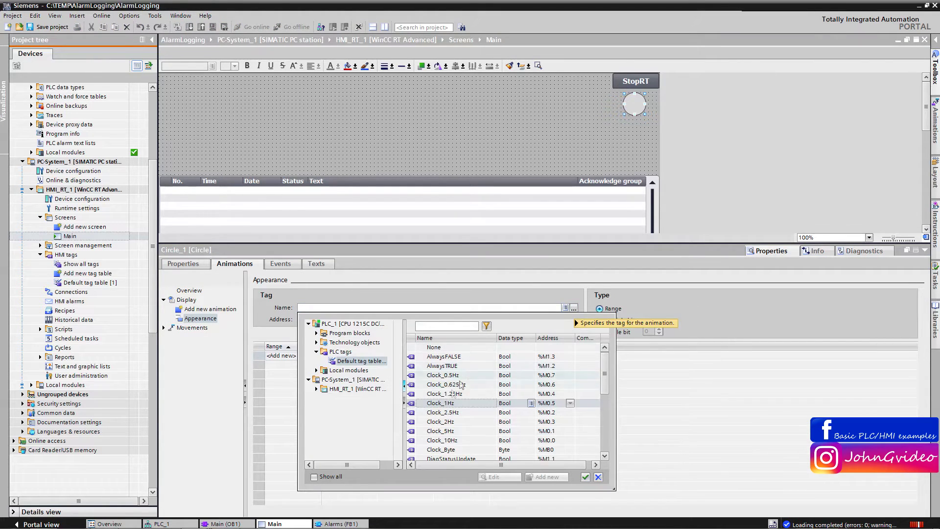
pyautogui.doubleClick(441, 403)
# Define animation ranges 0 and 1, give range 1 a green background color, and save the project.
pyautogui.doubleClick(303, 360)
pyautogui.doubleClick(303, 365)
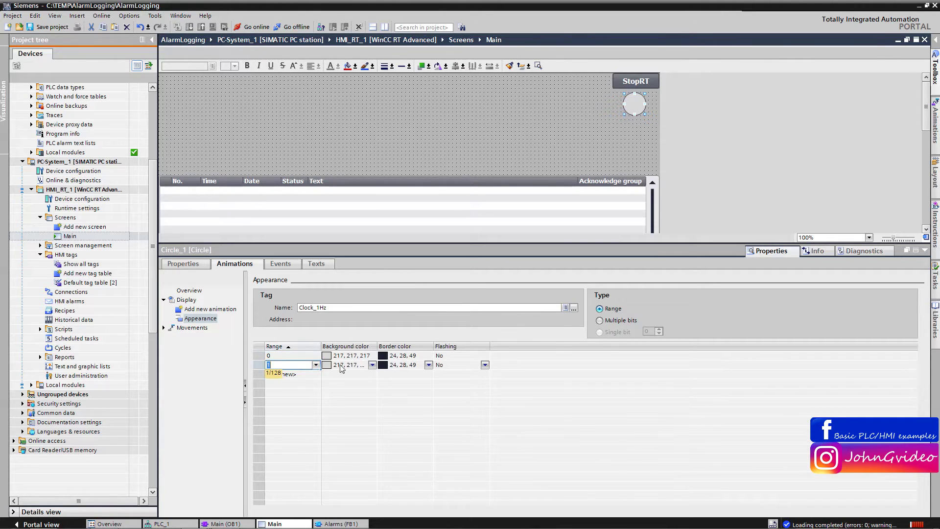
pyautogui.click(372, 364)
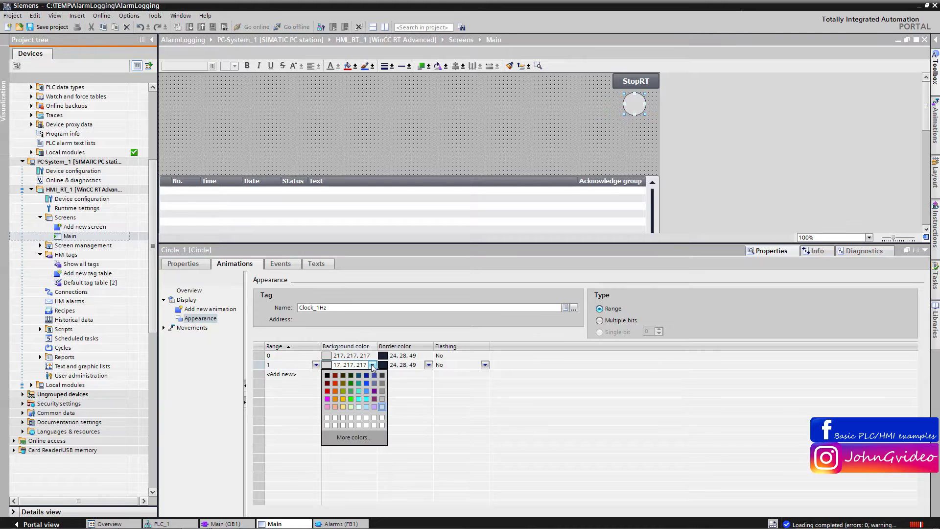
pyautogui.click(350, 399)
pyautogui.click(924, 251)
pyautogui.click(512, 140)
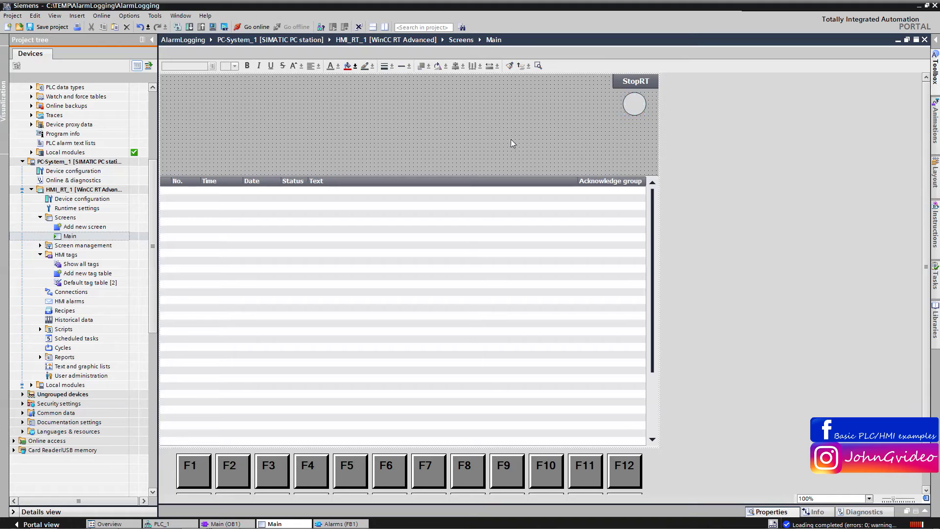
pyautogui.click(51, 28)
# Add an HMI tag named Alarms_word to the default tag table of HMI_RT_1.
pyautogui.doubleClick(81, 282)
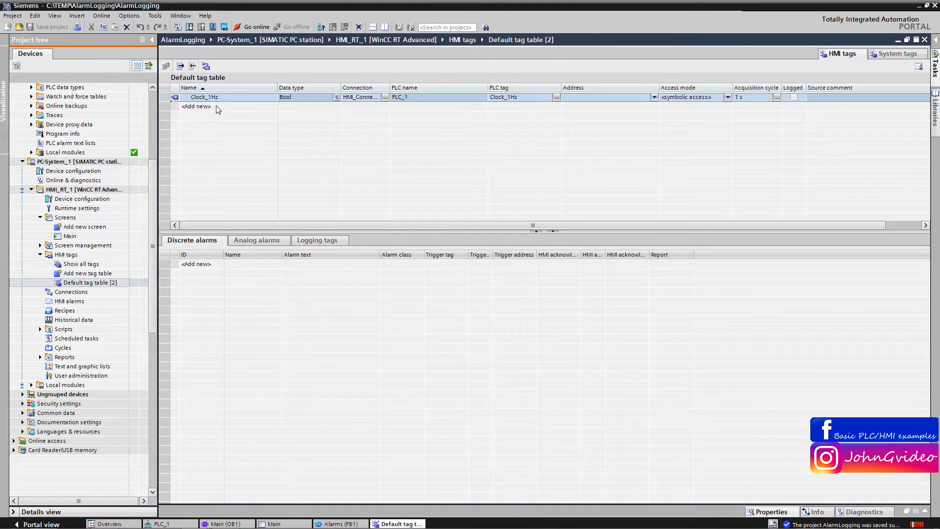
pyautogui.doubleClick(218, 107)
pyautogui.write('A')
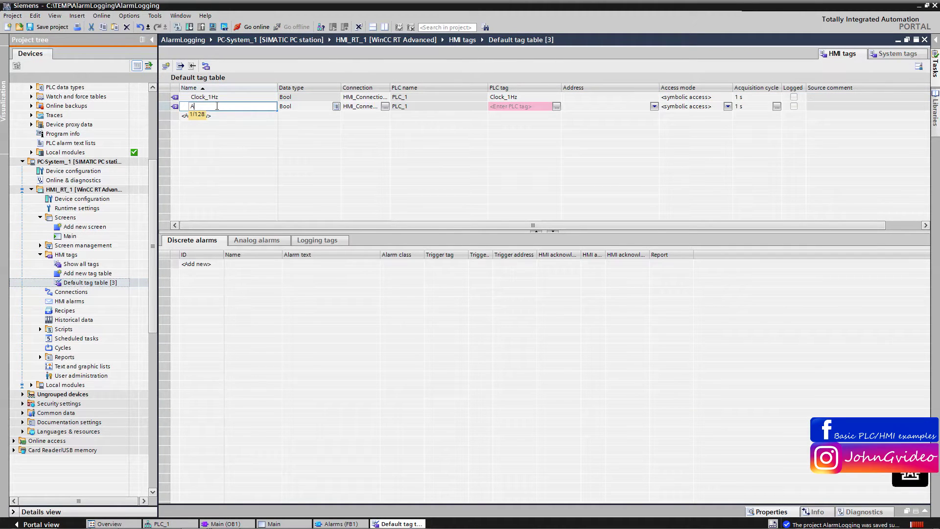
pyautogui.write('larms_word')
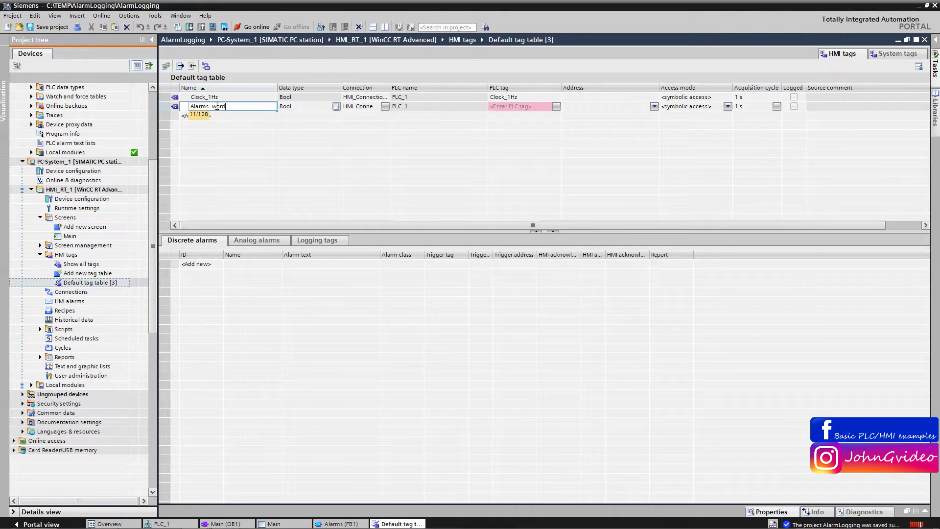
pyautogui.press('Return')
# Connect the Alarms_word tag to the PLC tag Alarms in the data block Alarms_DB.
pyautogui.click(552, 108)
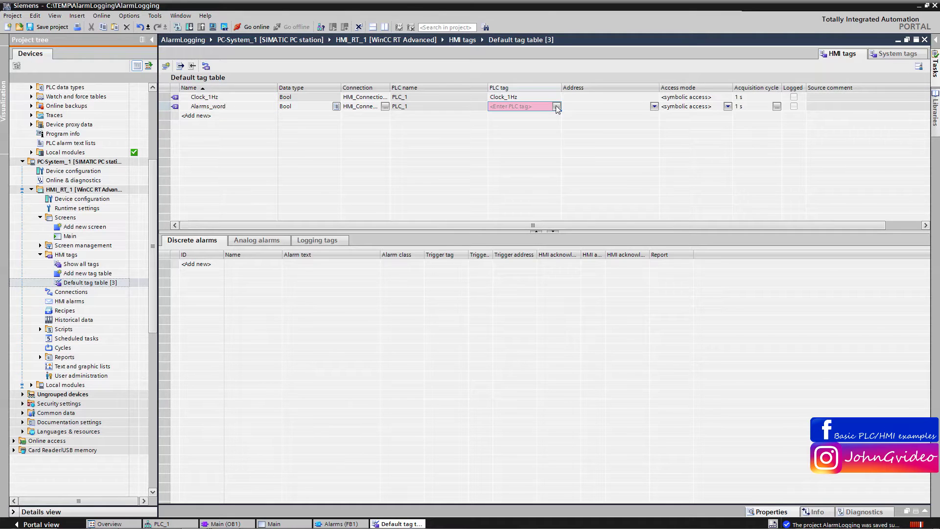
pyautogui.click(556, 106)
pyautogui.click(508, 132)
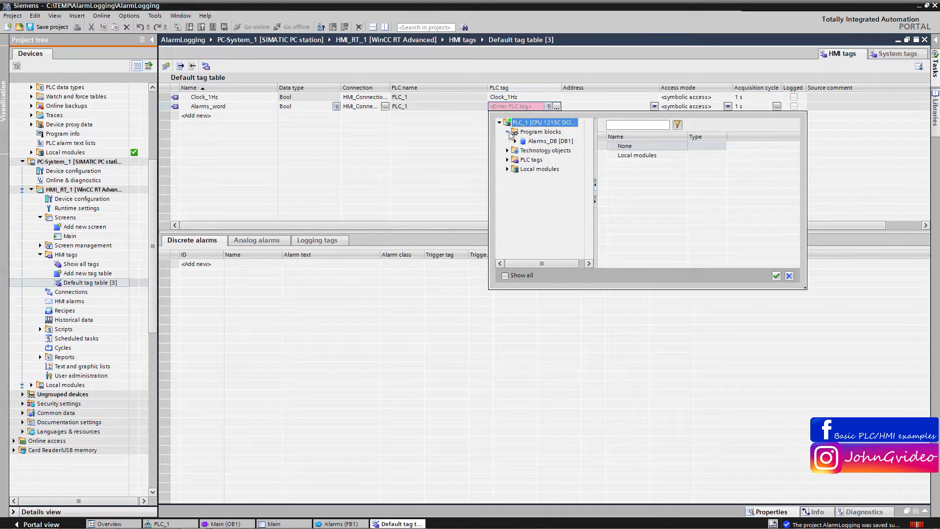
pyautogui.click(536, 141)
pyautogui.click(622, 156)
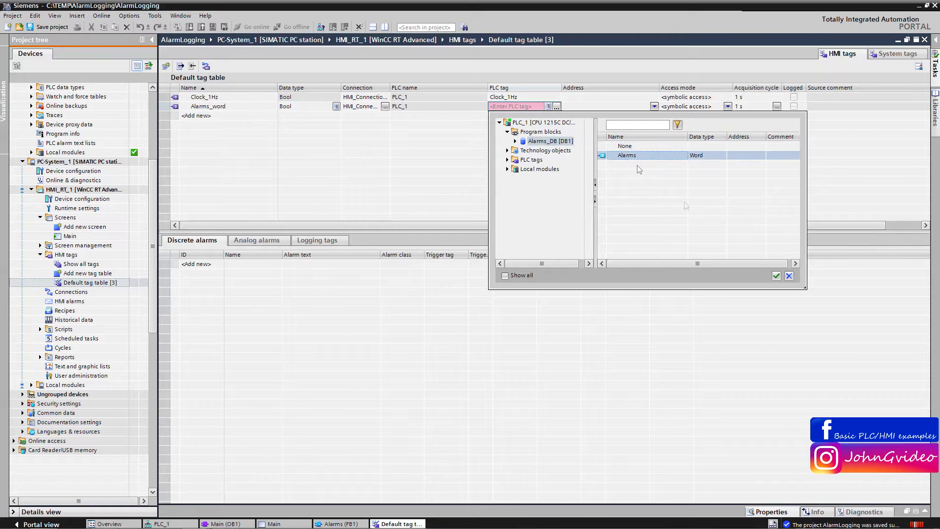
pyautogui.click(776, 276)
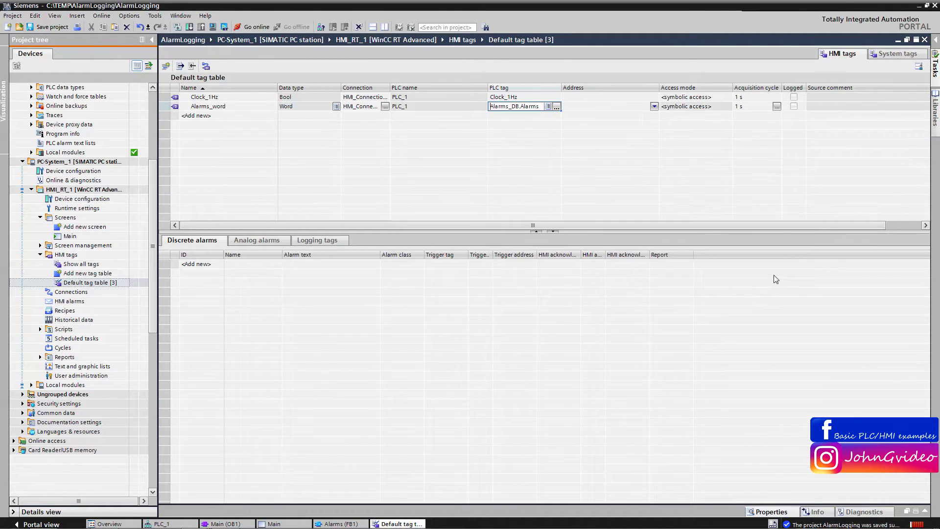
# Set the acquisition cycle of Clock_1Hz and Alarms_word to 100 ms by overwriting the tag attributes, and close the tag table.
pyautogui.click(772, 97)
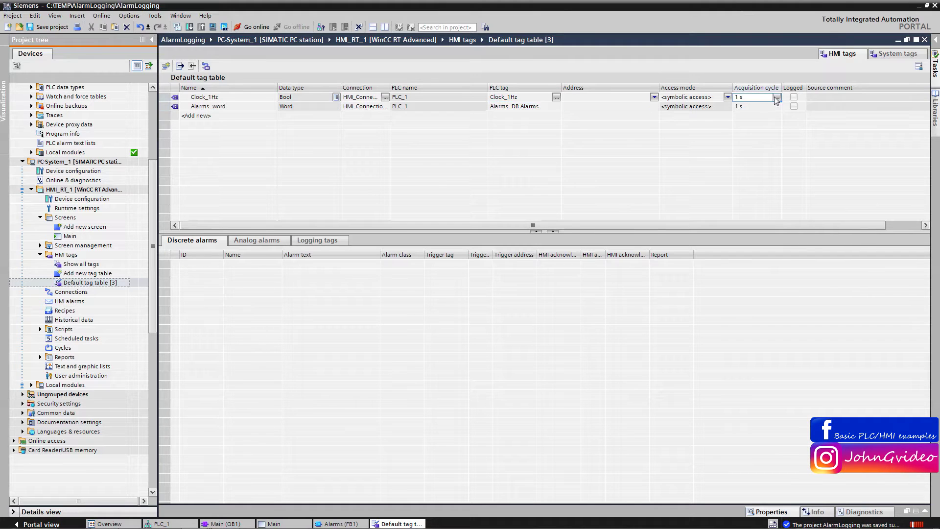
pyautogui.click(776, 97)
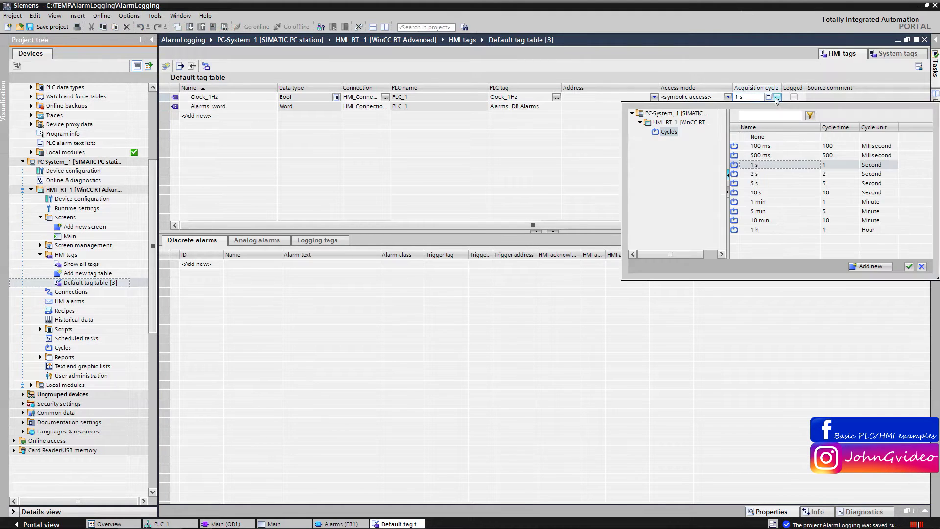
pyautogui.click(755, 146)
pyautogui.doubleClick(754, 146)
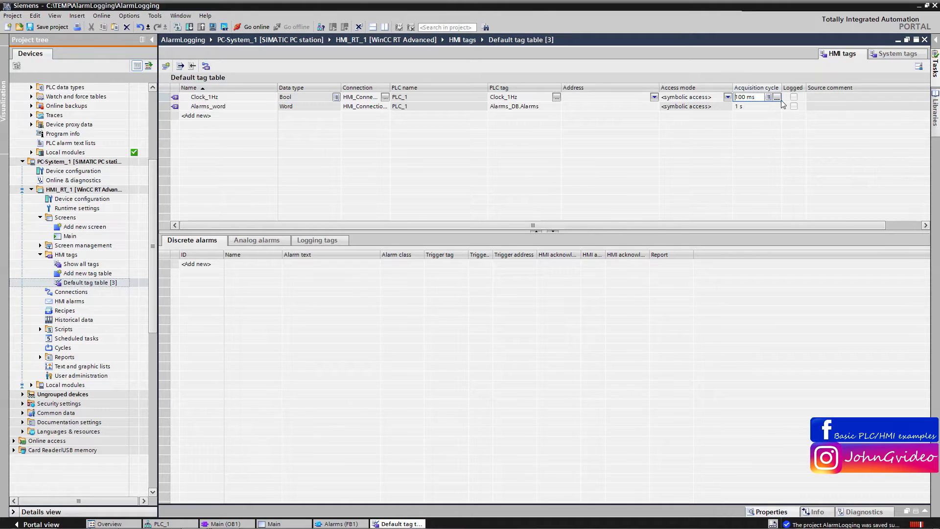
pyautogui.moveTo(782, 101); pyautogui.dragTo(775, 112)
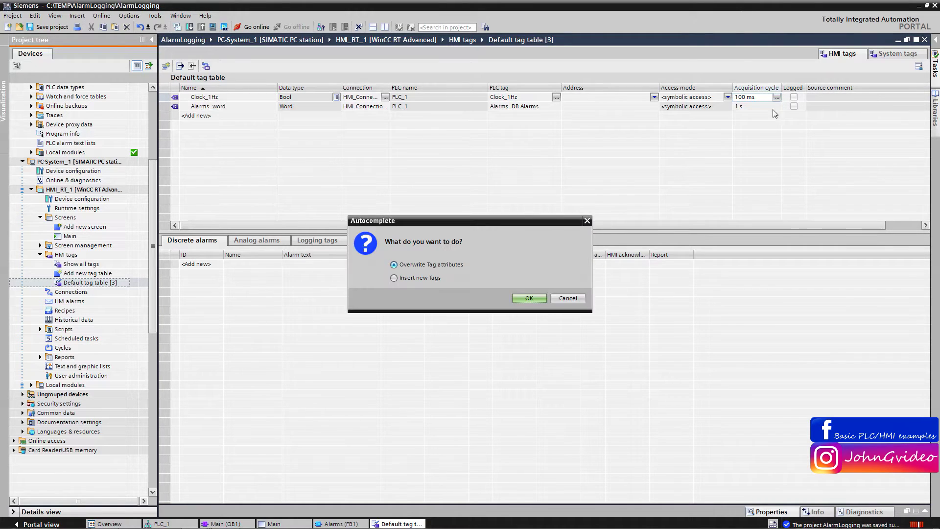
pyautogui.click(520, 297)
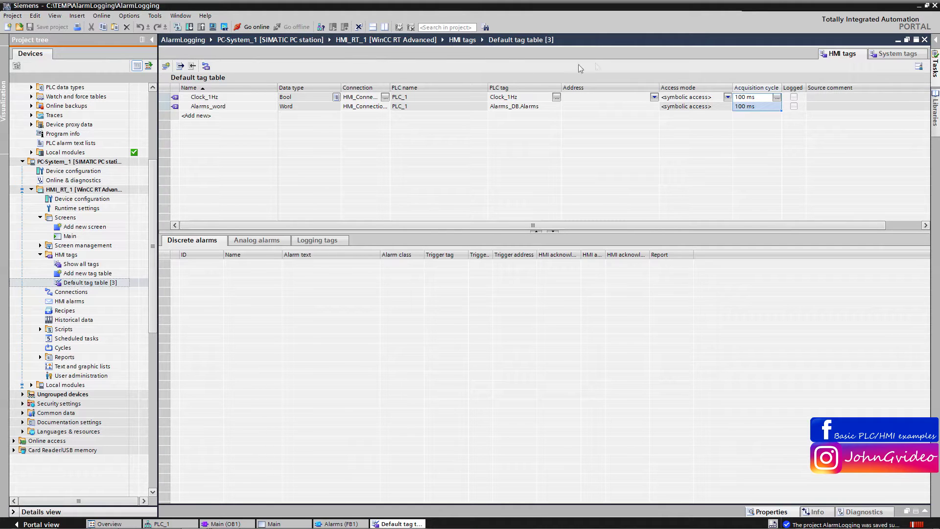
pyautogui.click(924, 40)
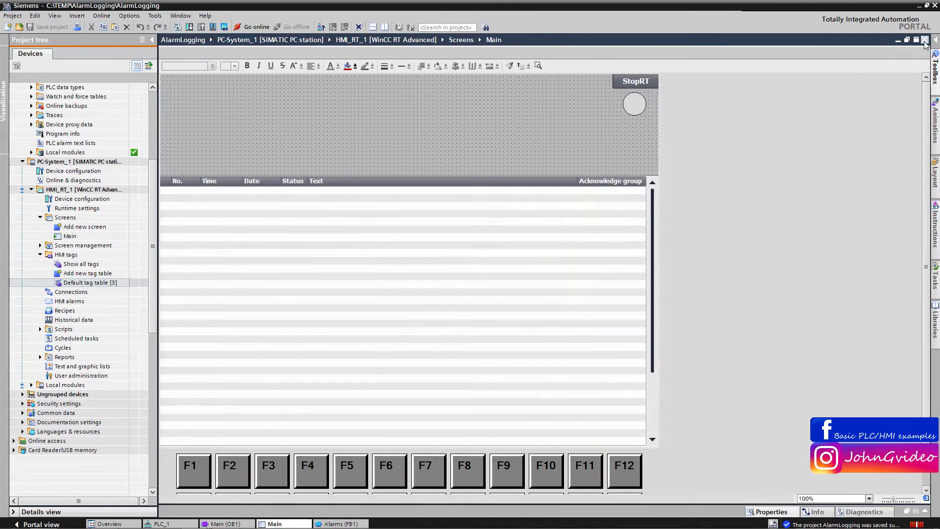
# Open the HMI alarms of HMI_RT_1 and add two discrete alarms.
pyautogui.doubleClick(65, 302)
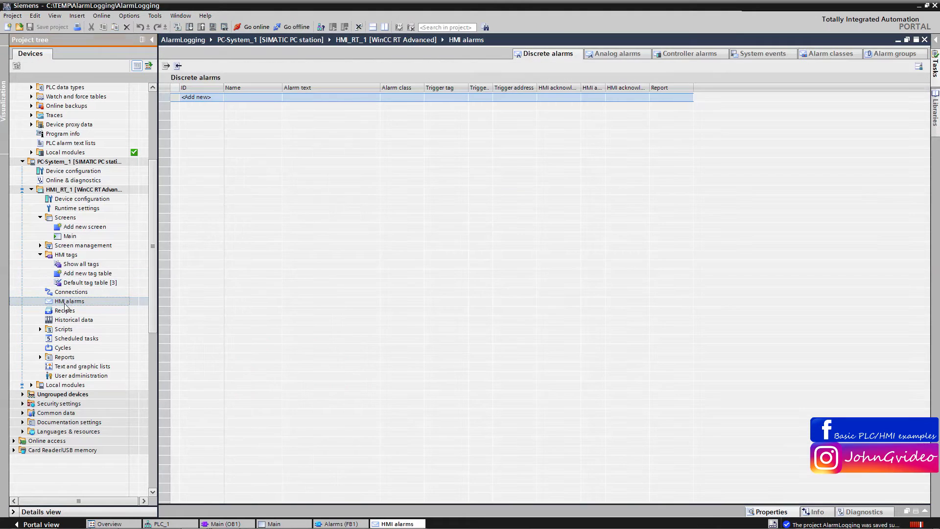
pyautogui.doubleClick(207, 99)
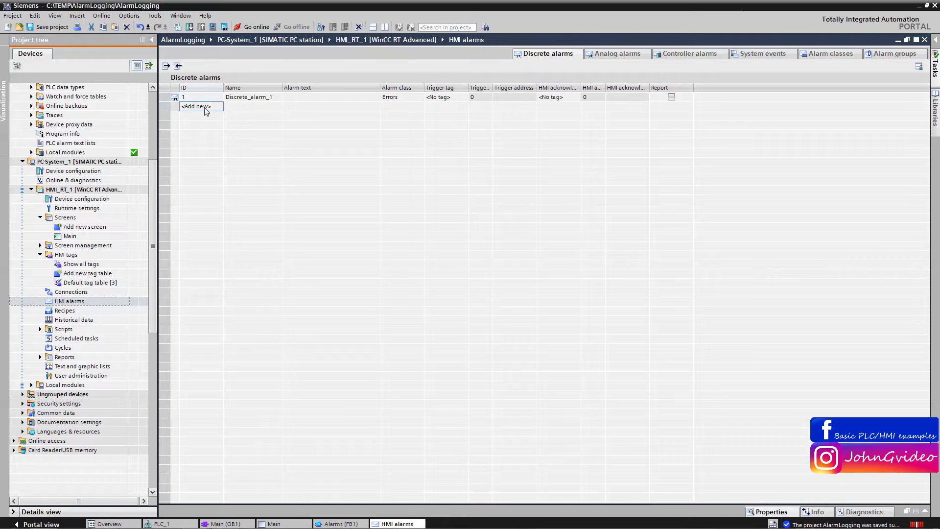
pyautogui.doubleClick(205, 107)
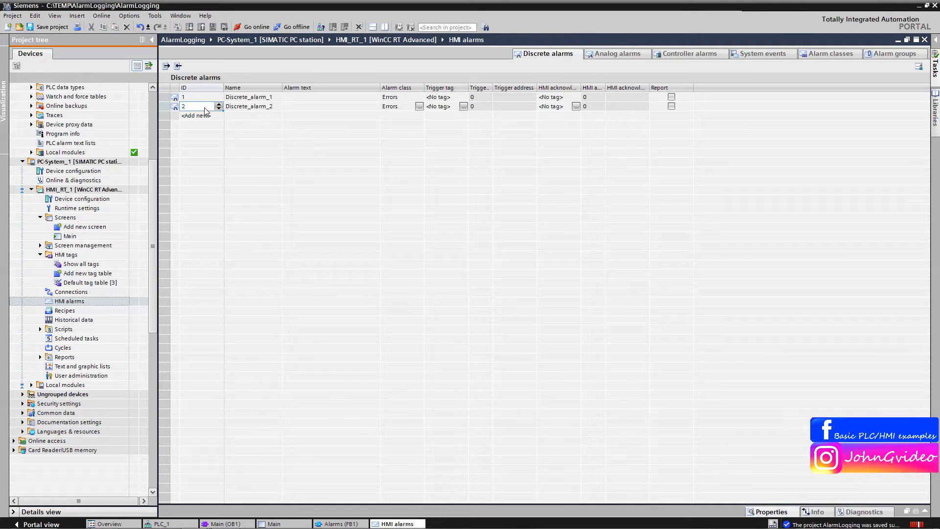
# Enter the alarm texts "This is alarm 1" and "This is alarm 2" for the first and second discrete alarms.
pyautogui.doubleClick(299, 97)
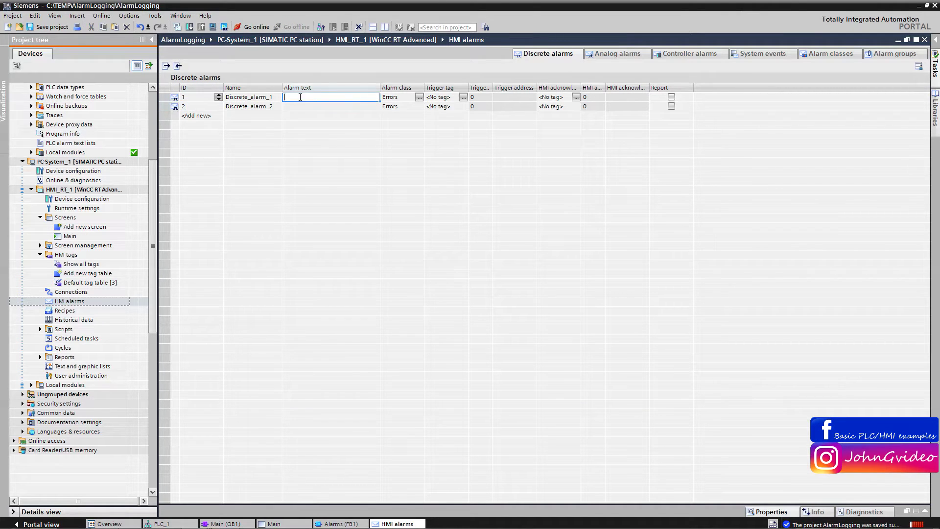
pyautogui.write('This is alarm ')
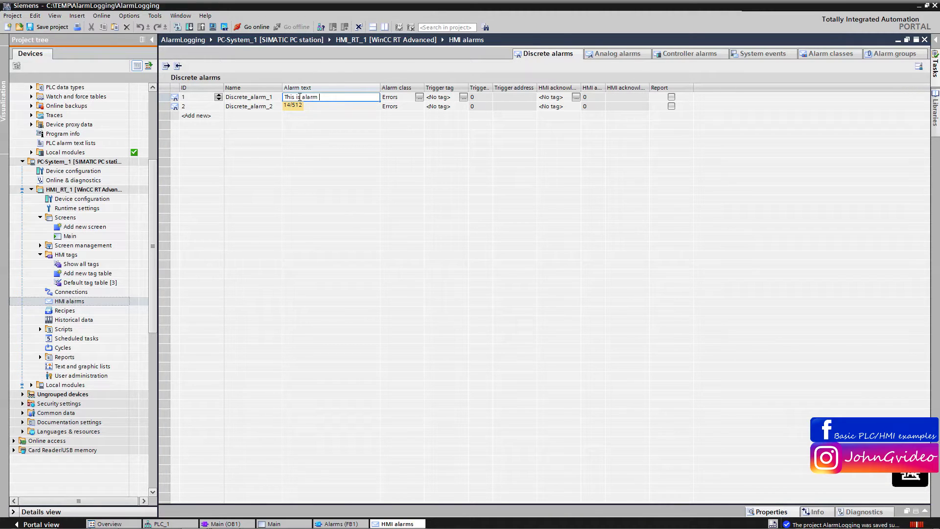
pyautogui.write('1')
pyautogui.click(327, 106)
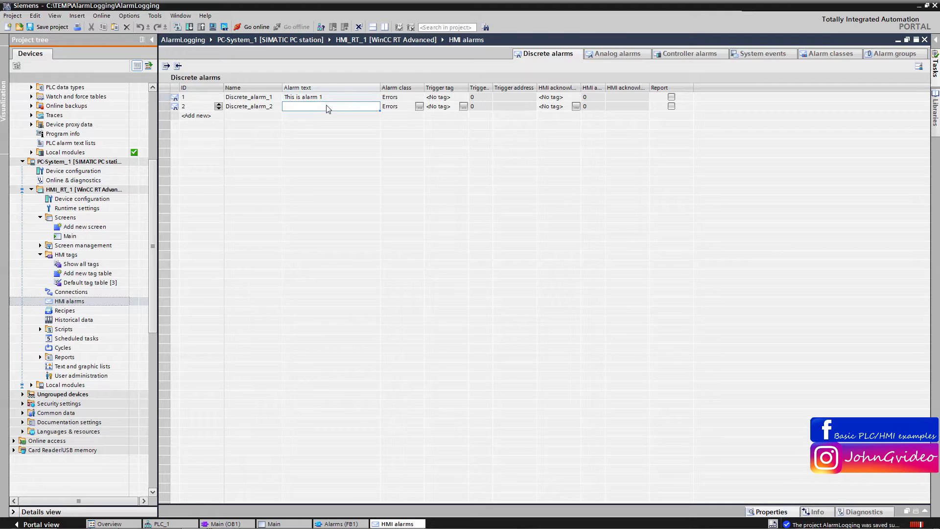
pyautogui.write('This is alarm 2')
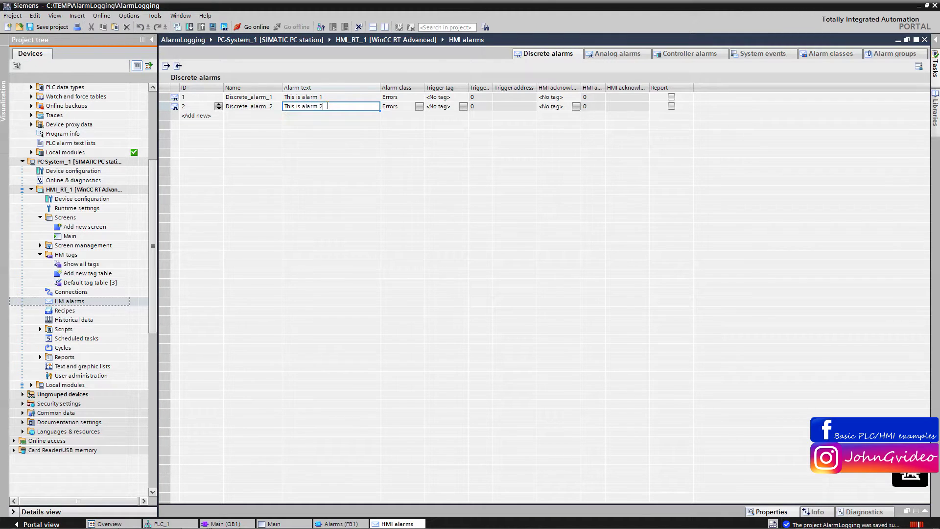
pyautogui.press('Return')
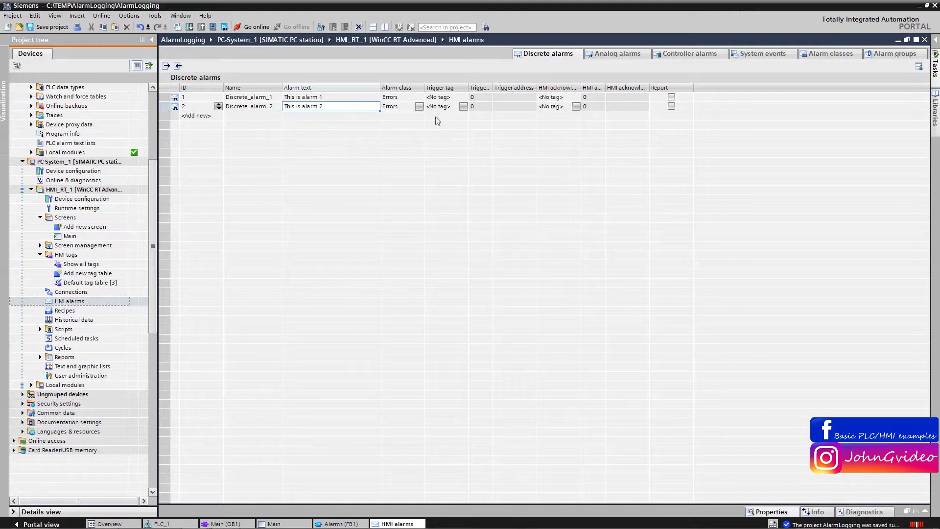
# Assign the HMI tag Alarms_word from the default tag table as the trigger tag of the first discrete alarm.
pyautogui.moveTo(519, 91); pyautogui.dragTo(493, 87)
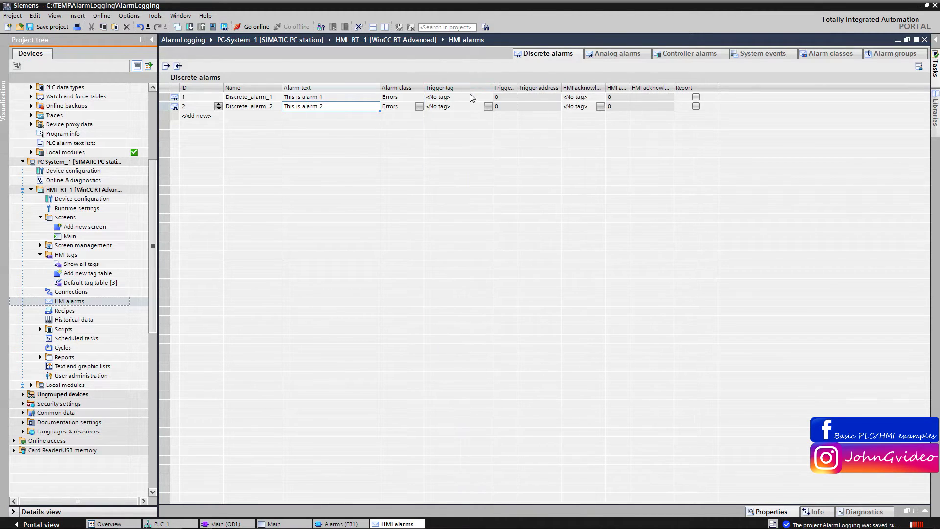
pyautogui.click(469, 97)
pyautogui.click(487, 98)
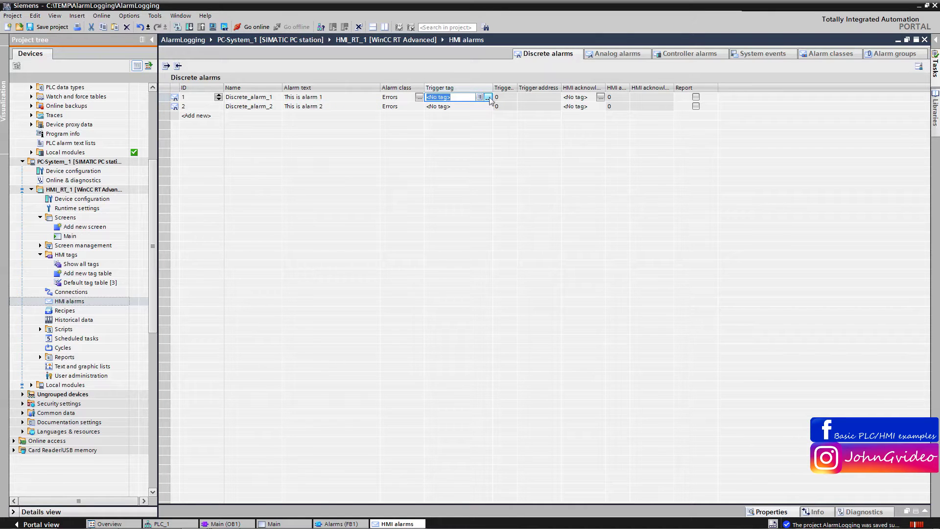
pyautogui.click(489, 97)
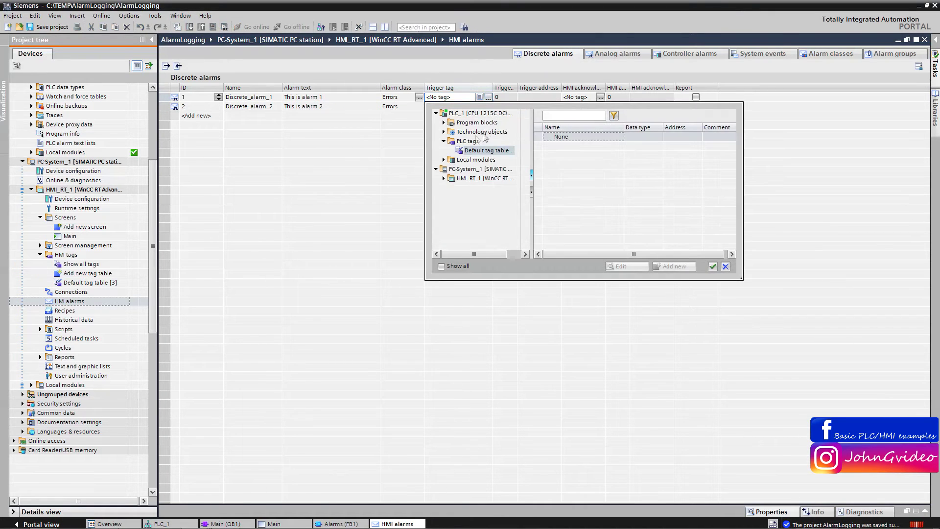
pyautogui.click(443, 141)
pyautogui.click(444, 169)
pyautogui.click(451, 178)
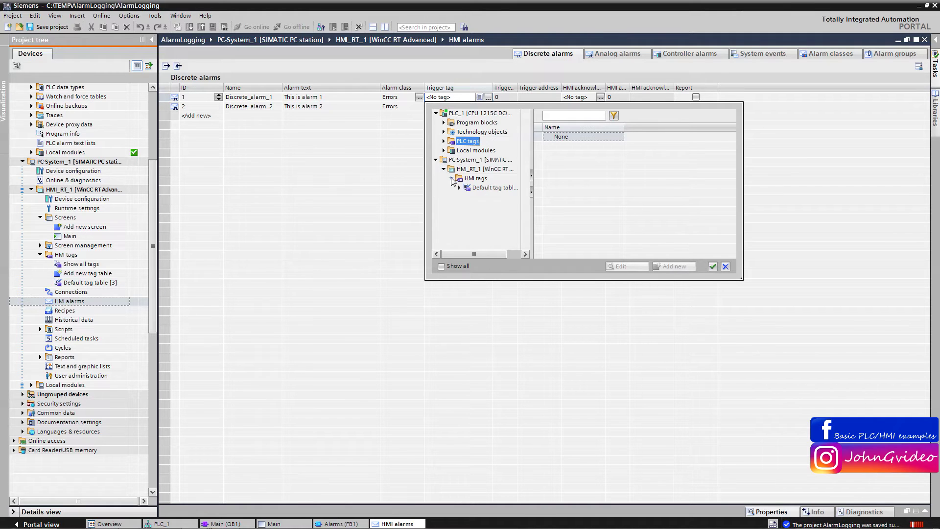
pyautogui.click(485, 188)
pyautogui.click(575, 146)
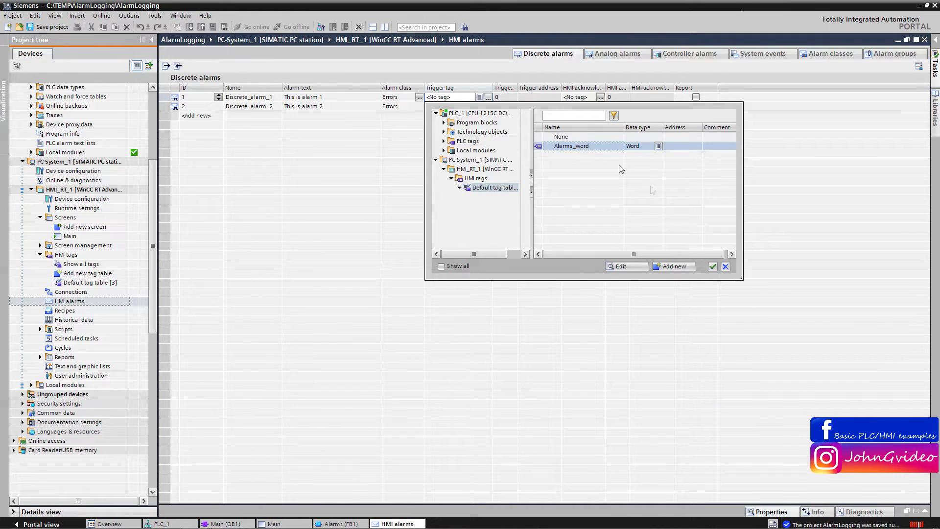
pyautogui.click(713, 266)
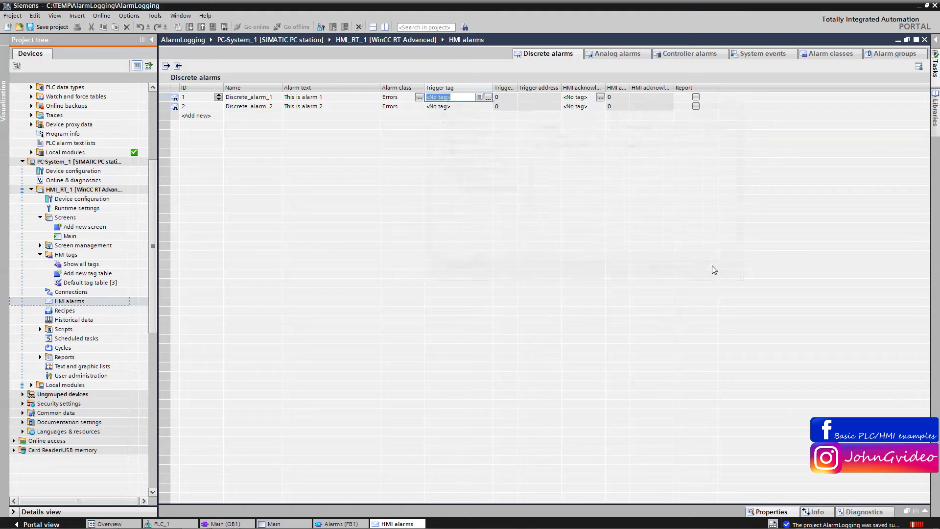
# Assign Alarms_word as the trigger tag of the second discrete alarm and set its trigger bit to 1.
pyautogui.click(442, 107)
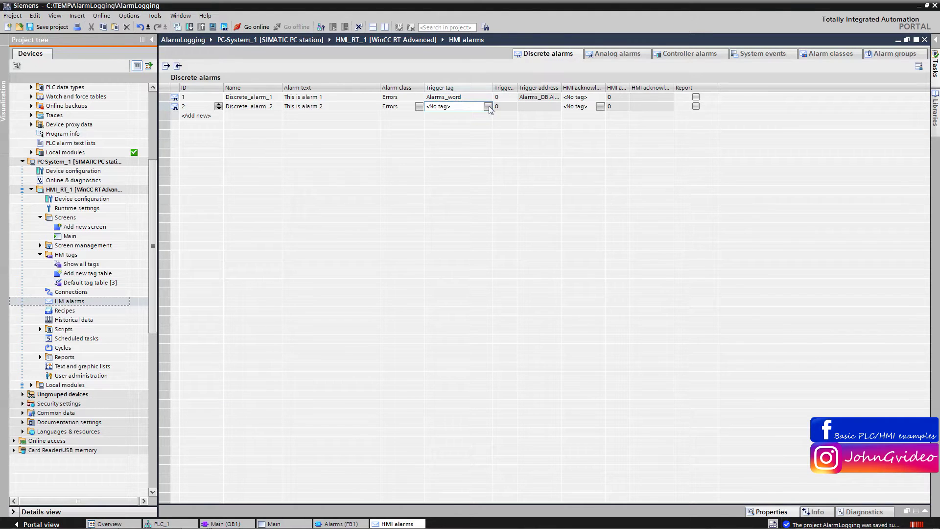
pyautogui.click(488, 107)
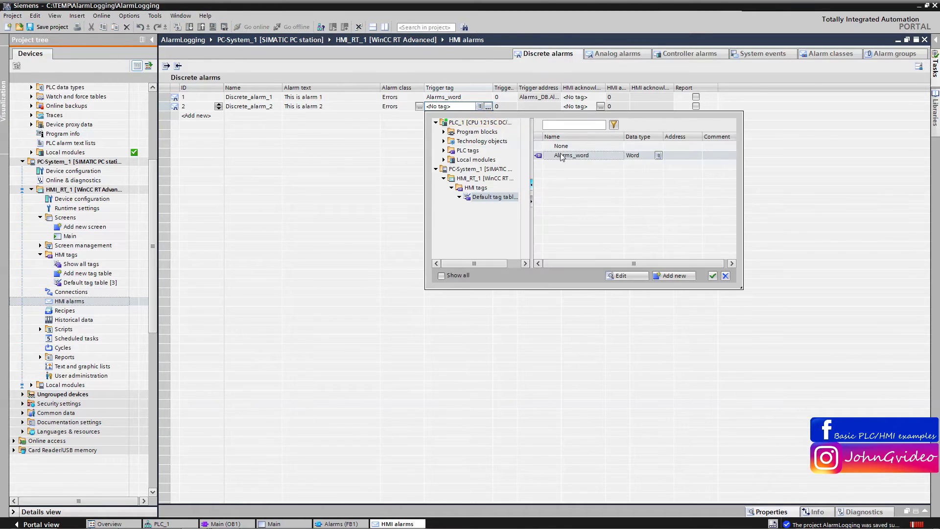
pyautogui.click(563, 156)
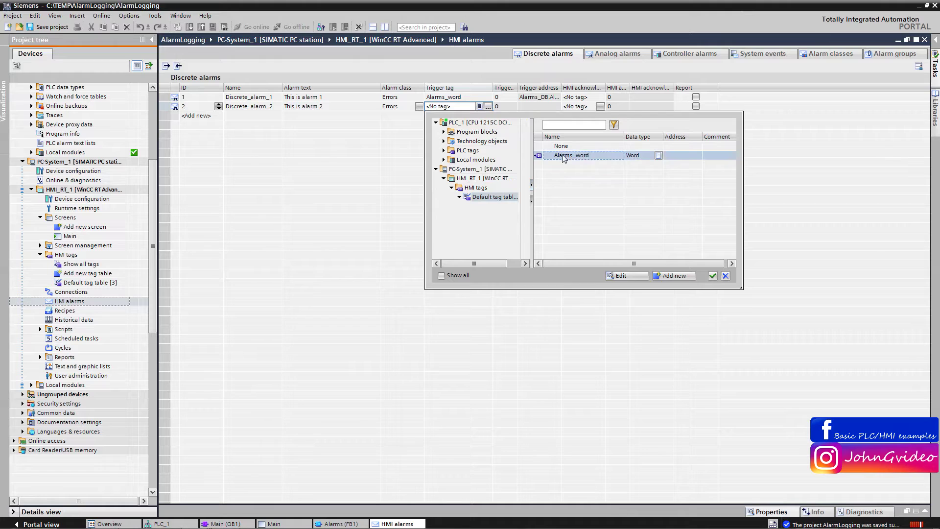
pyautogui.click(712, 275)
pyautogui.click(508, 107)
pyautogui.click(512, 105)
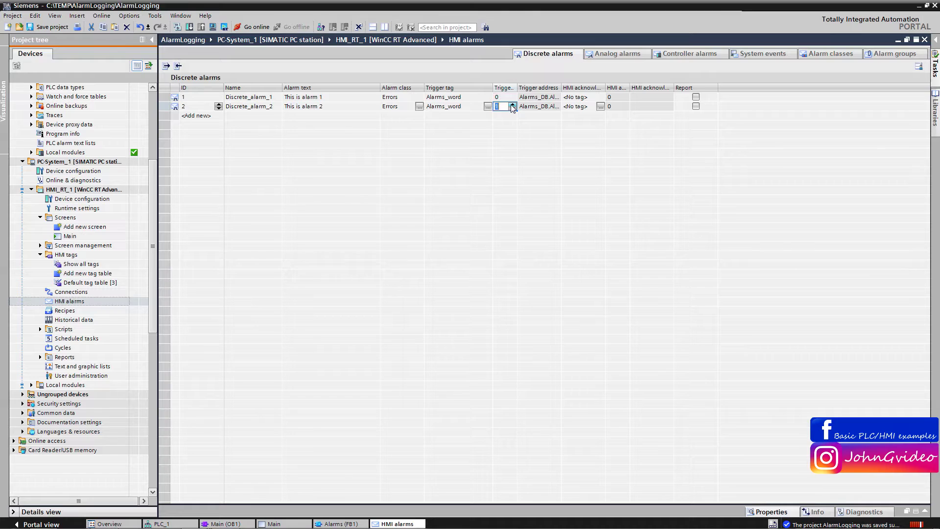
pyautogui.click(464, 118)
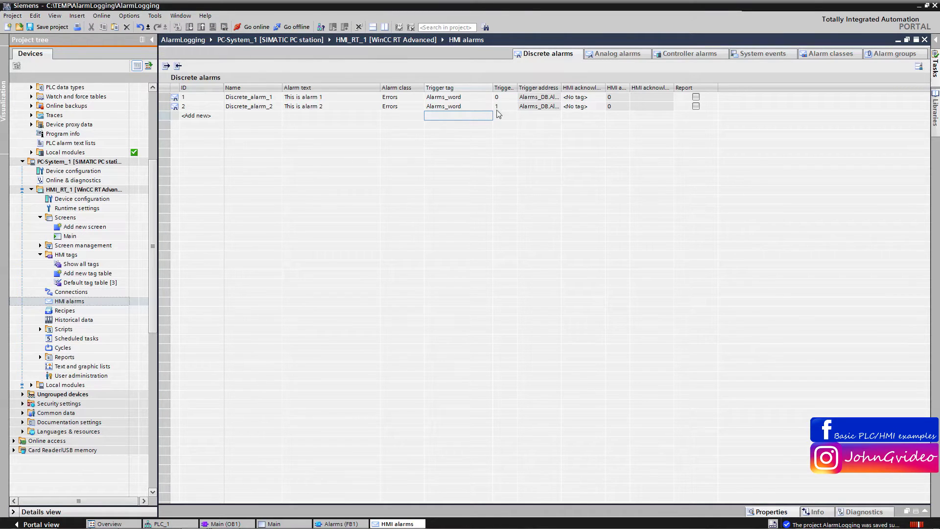
# Check the alarm bit assignments in the Alarms [FB1] block, and view the HMI alarm classes.
pyautogui.click(342, 523)
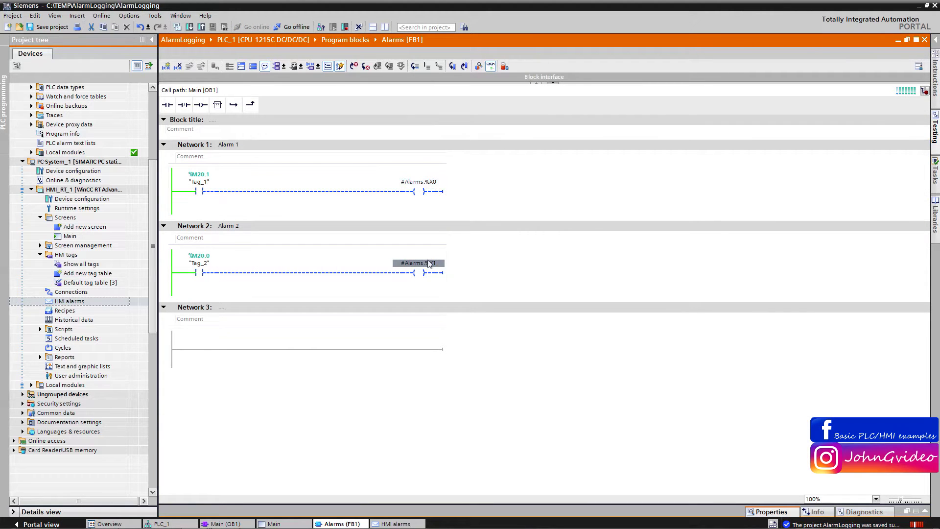
pyautogui.click(387, 524)
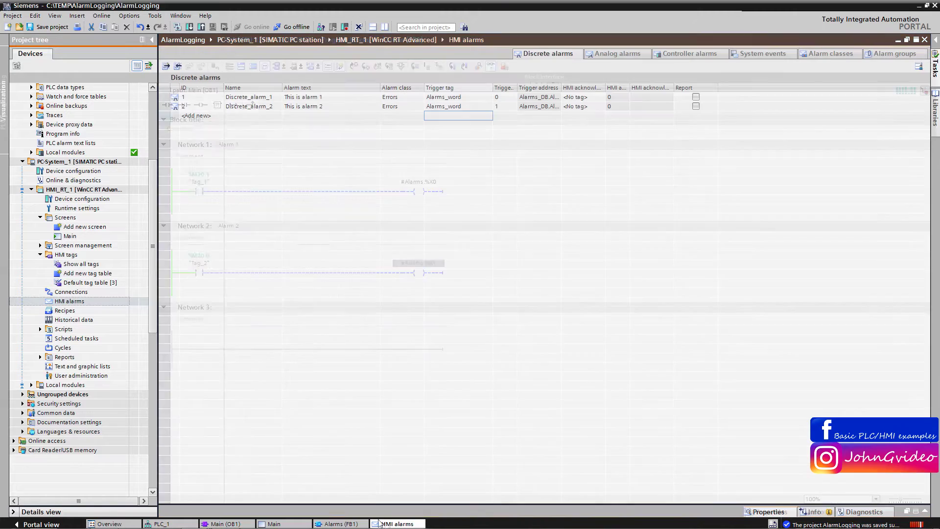
pyautogui.click(827, 54)
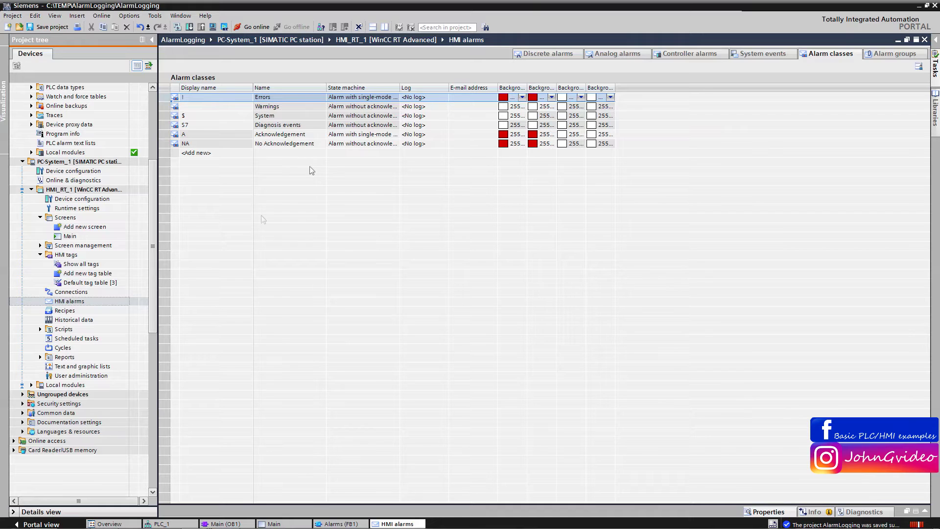
# Add an alarm log named Alarm_log in the historical data of HMI_RT_1.
pyautogui.doubleClick(94, 321)
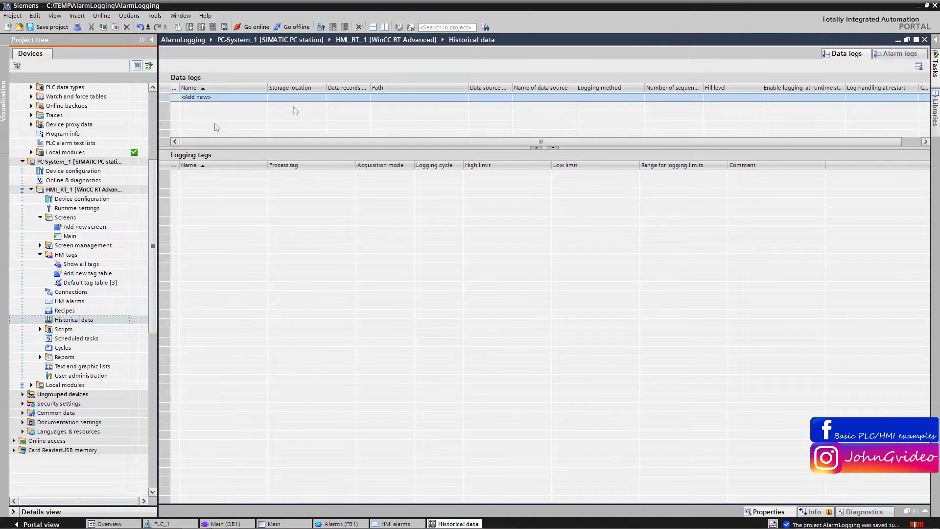
pyautogui.click(901, 54)
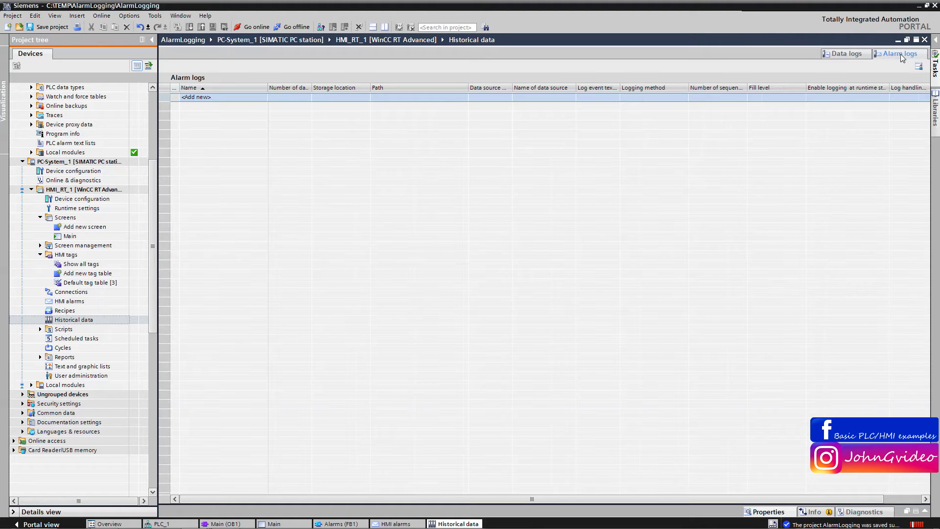
pyautogui.doubleClick(210, 101)
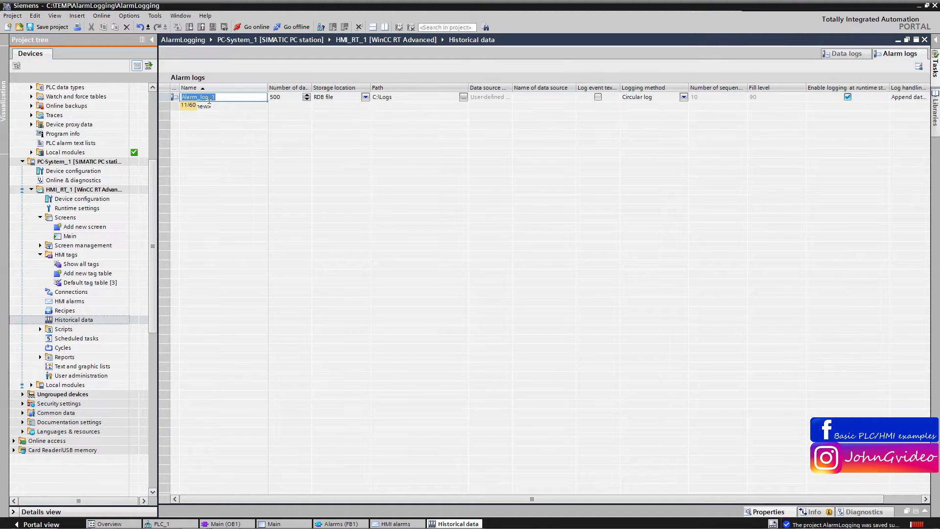
pyautogui.click(225, 98)
pyautogui.press('BackSpace')
pyautogui.click(559, 116)
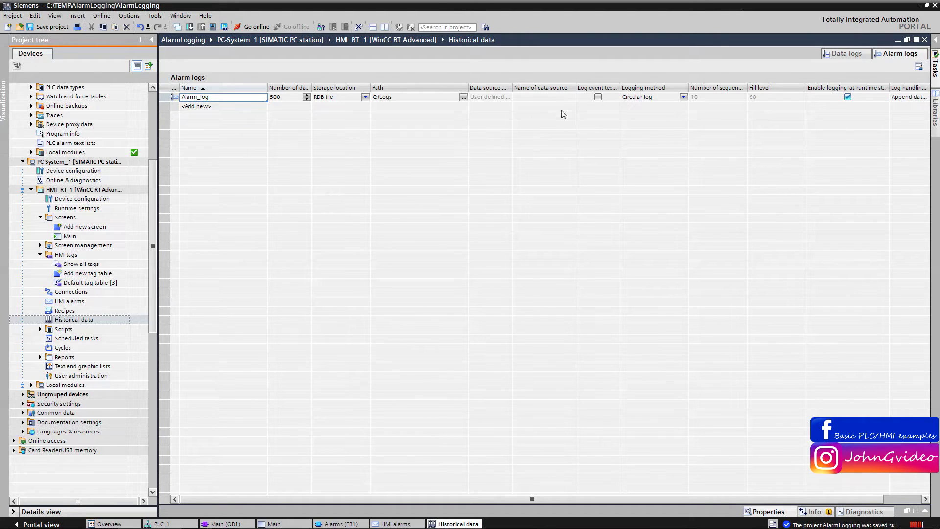
# Set the storage location of Alarm_log to CSV file (ASCII) and its path to C:\AlarmLogs.
pyautogui.moveTo(312, 87); pyautogui.dragTo(344, 87)
pyautogui.click(396, 97)
pyautogui.click(396, 97)
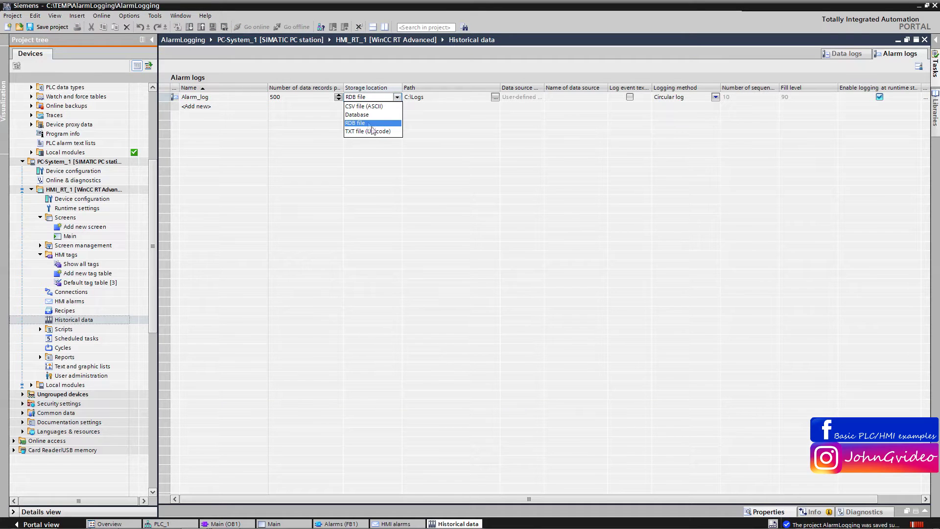
pyautogui.click(361, 106)
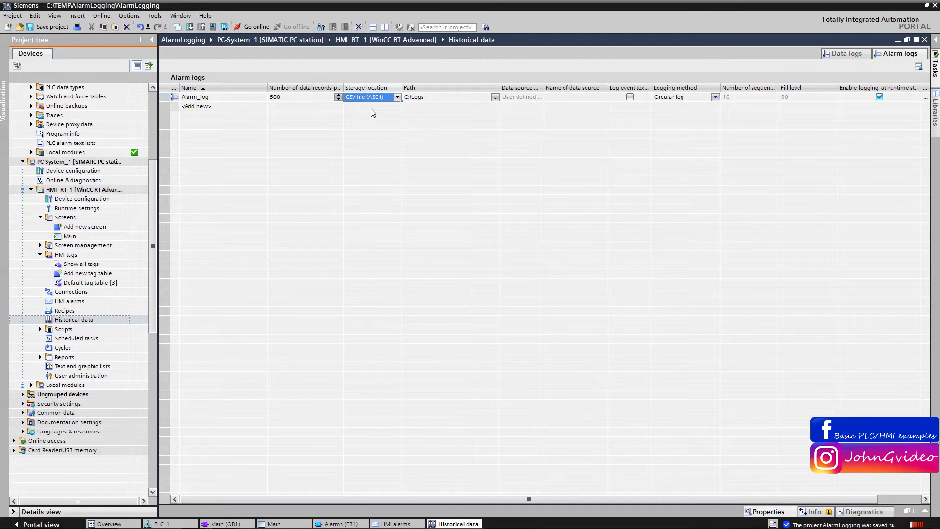
pyautogui.click(494, 98)
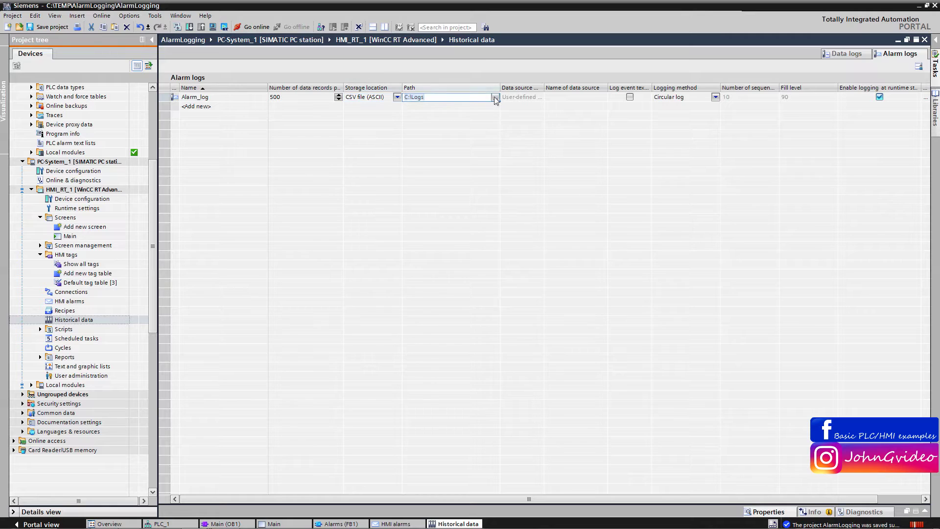
pyautogui.click(495, 98)
pyautogui.click(438, 286)
pyautogui.click(652, 421)
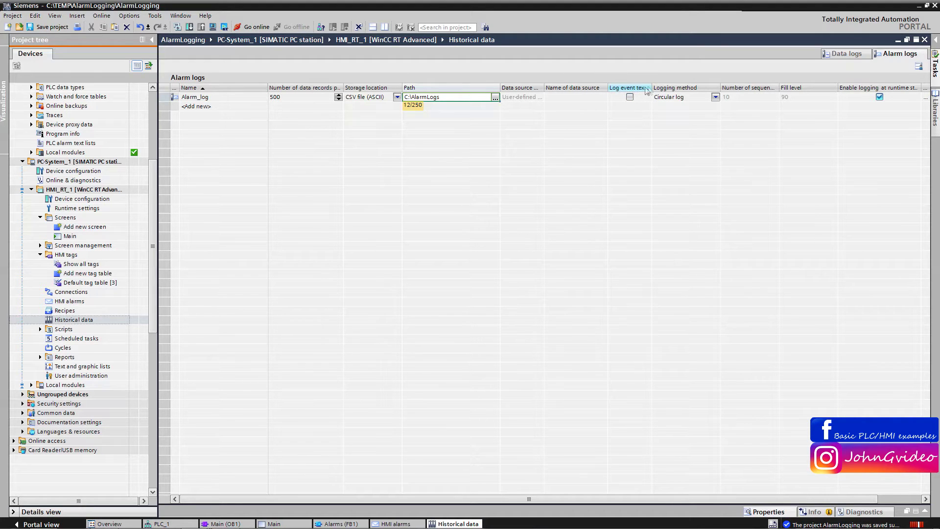
# Enable logging of event text and error location for Alarm_log, save the project and close the historical data.
pyautogui.moveTo(653, 90); pyautogui.dragTo(680, 90)
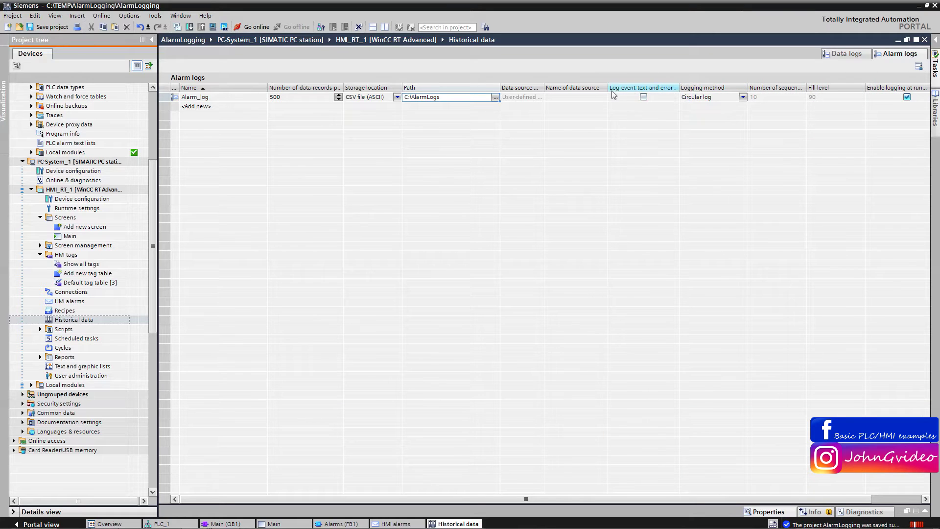
pyautogui.moveTo(679, 91); pyautogui.dragTo(689, 90)
pyautogui.doubleClick(689, 90)
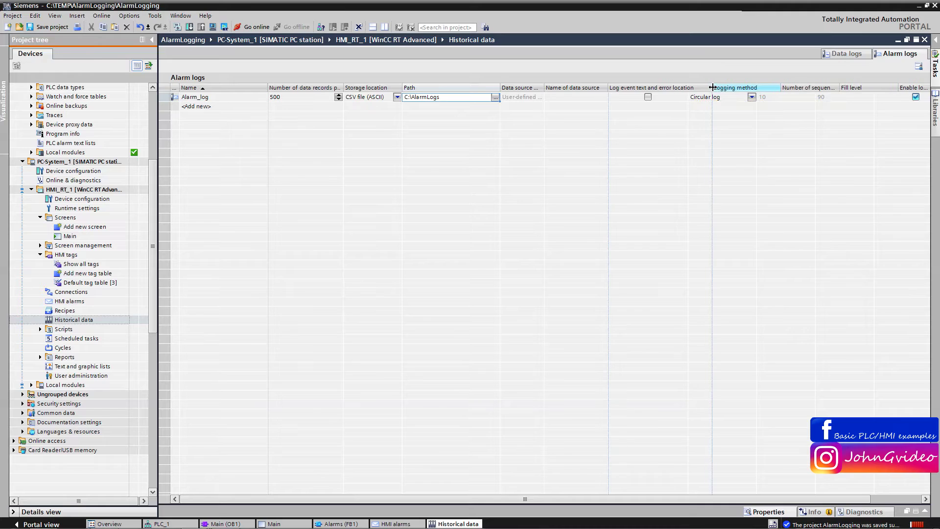
pyautogui.click(661, 98)
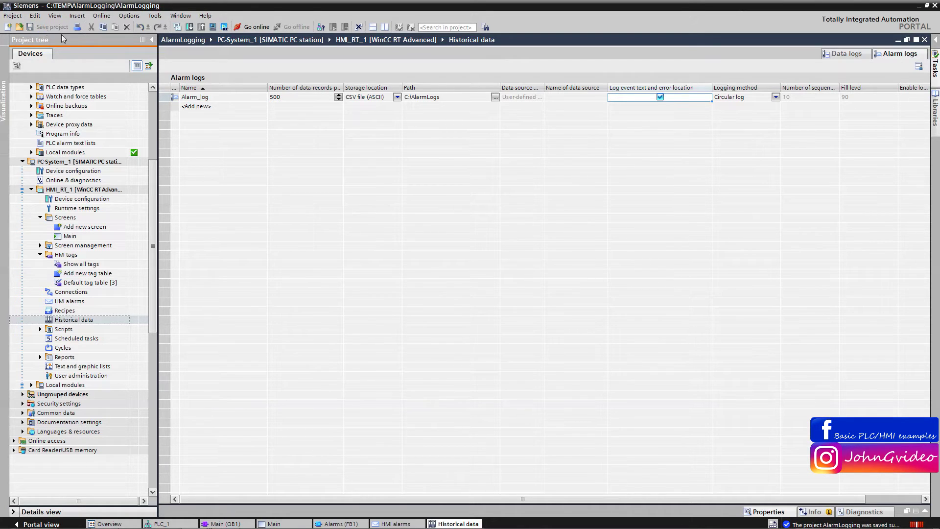
pyautogui.click(925, 40)
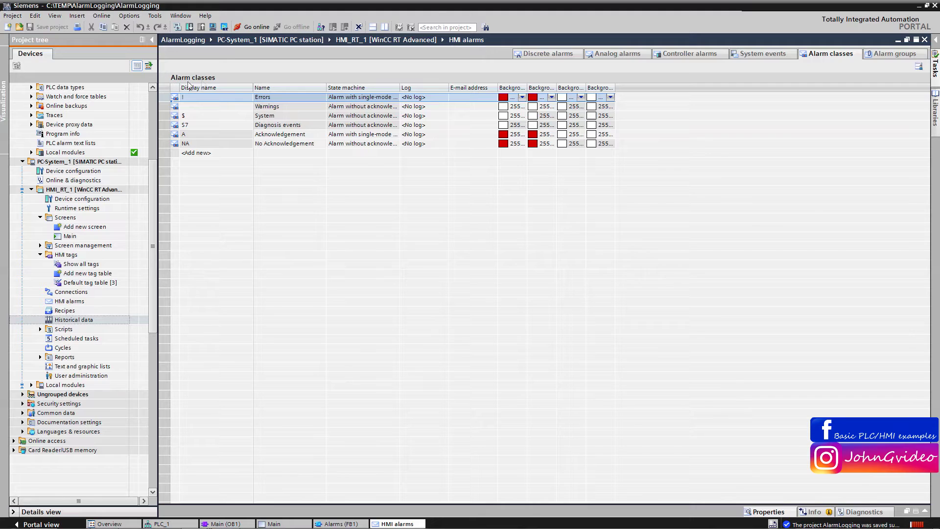
# Assign Alarm_log as the log of the Errors alarm class and save the project.
pyautogui.click(436, 99)
pyautogui.click(443, 100)
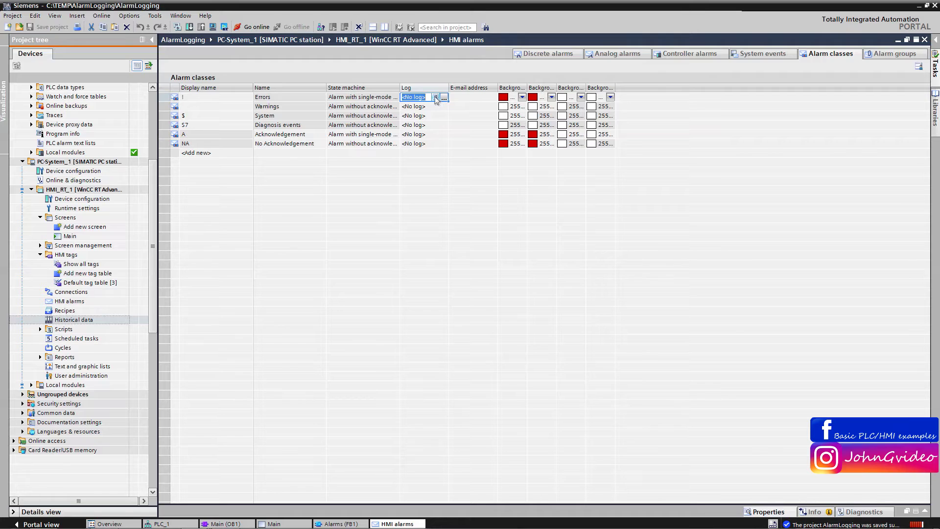
pyautogui.click(435, 98)
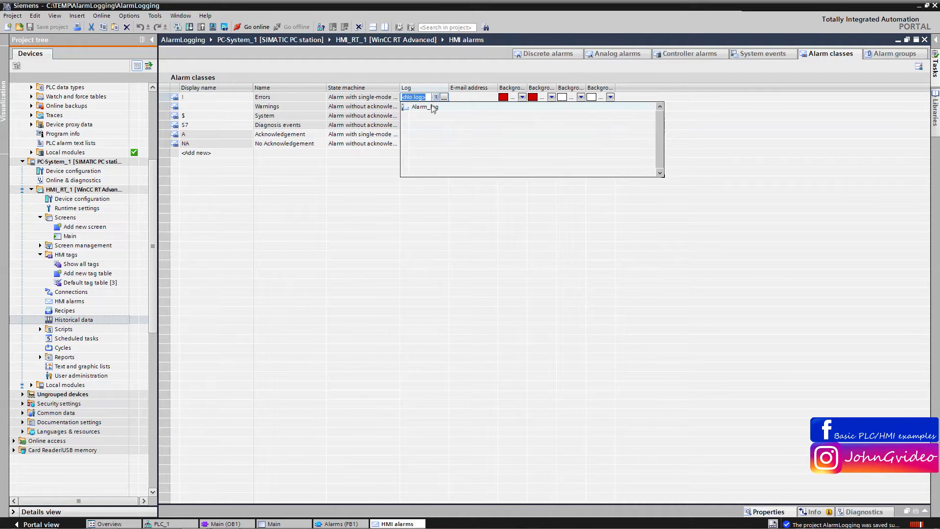
pyautogui.click(422, 107)
pyautogui.click(47, 29)
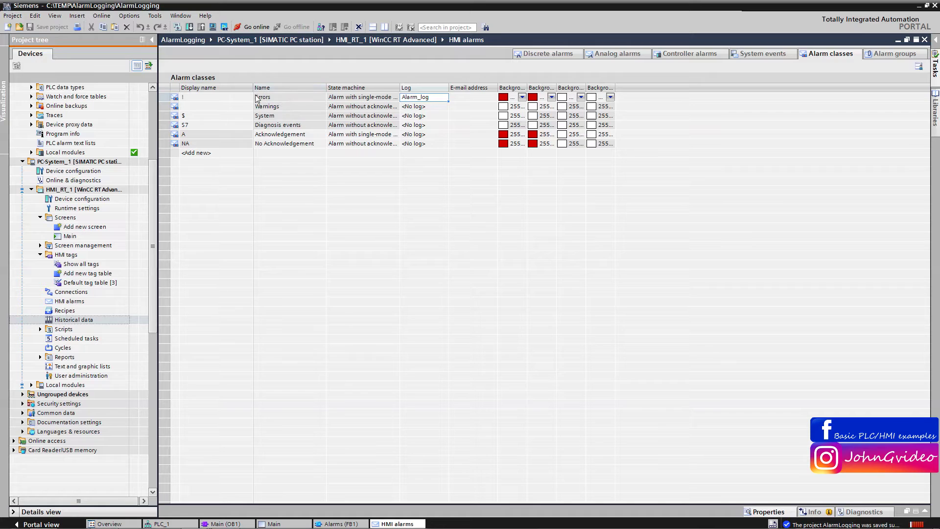
# Check the discrete alarms of HMI_RT_1 and close the HMI alarms editor.
pyautogui.click(605, 54)
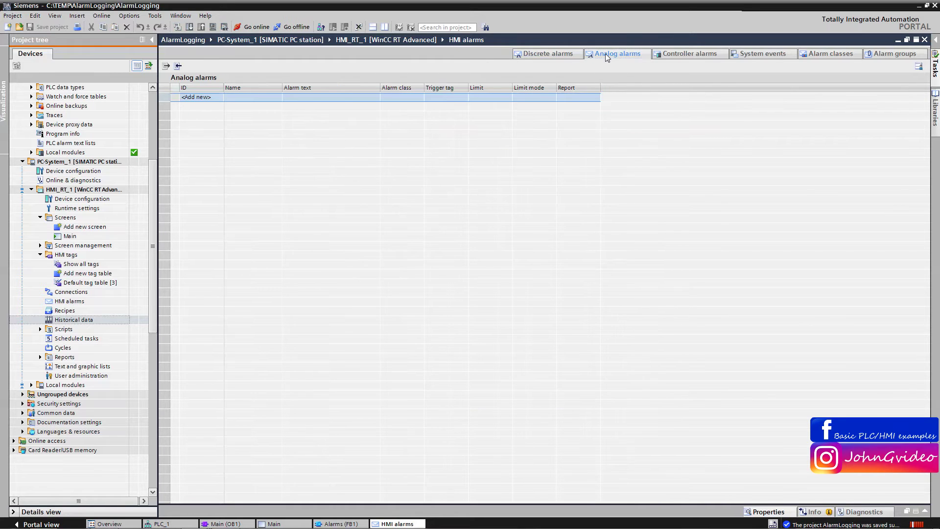
pyautogui.click(570, 57)
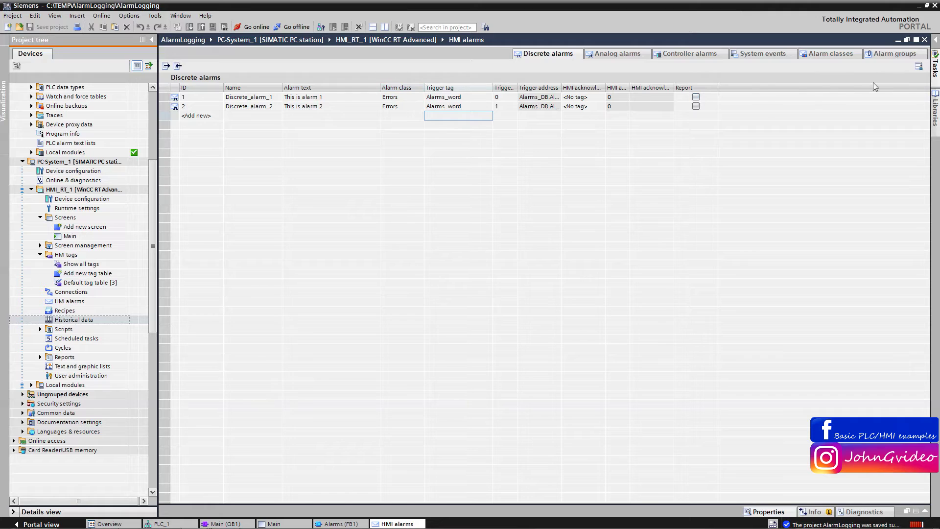
pyautogui.click(925, 40)
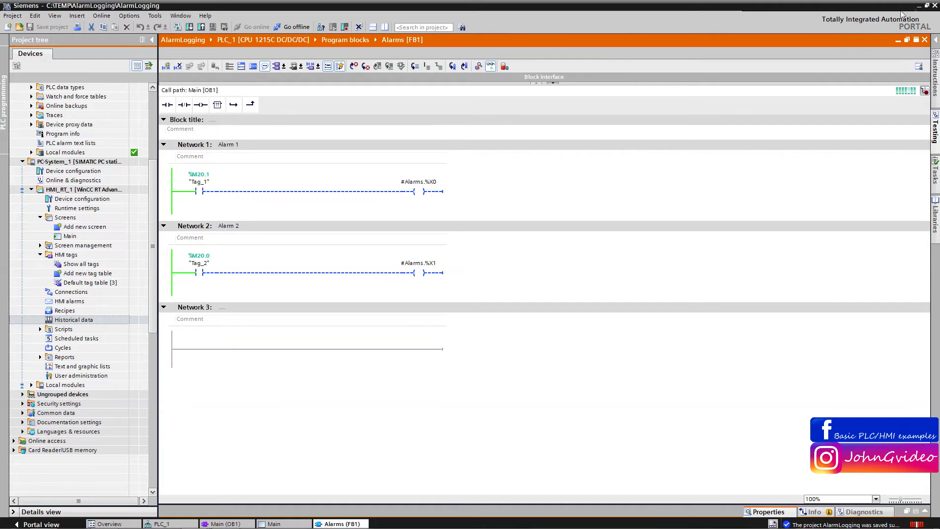
# Start the runtime simulation of HMI_RT_1 and place its window beside the reduced engineering window.
pyautogui.click(927, 6)
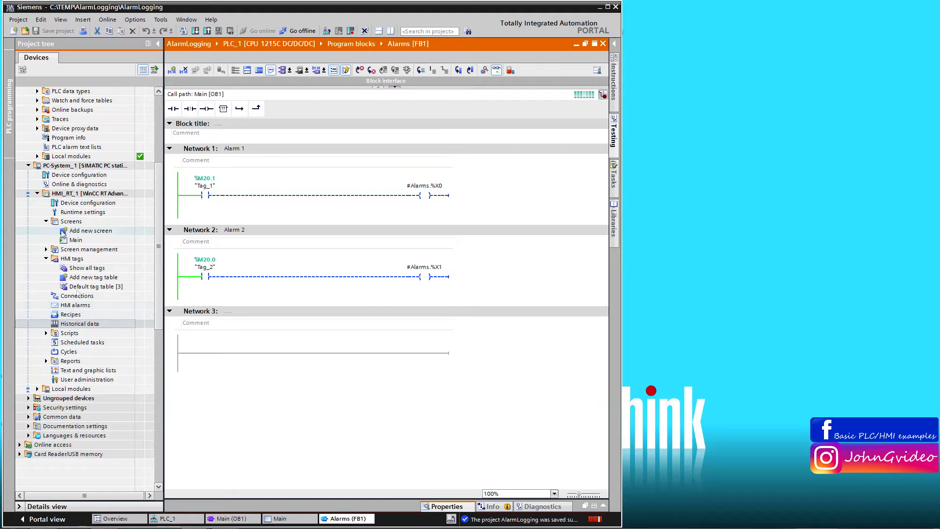
pyautogui.click(74, 193)
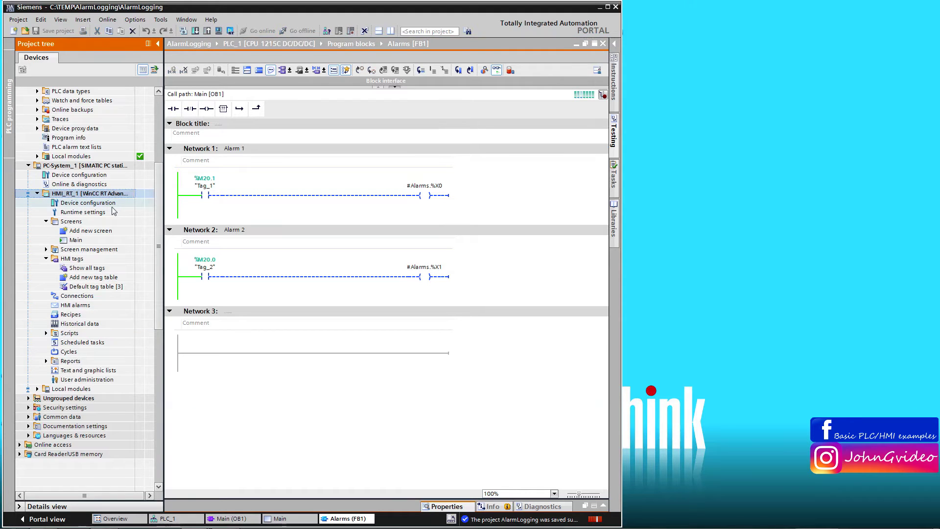
pyautogui.click(230, 30)
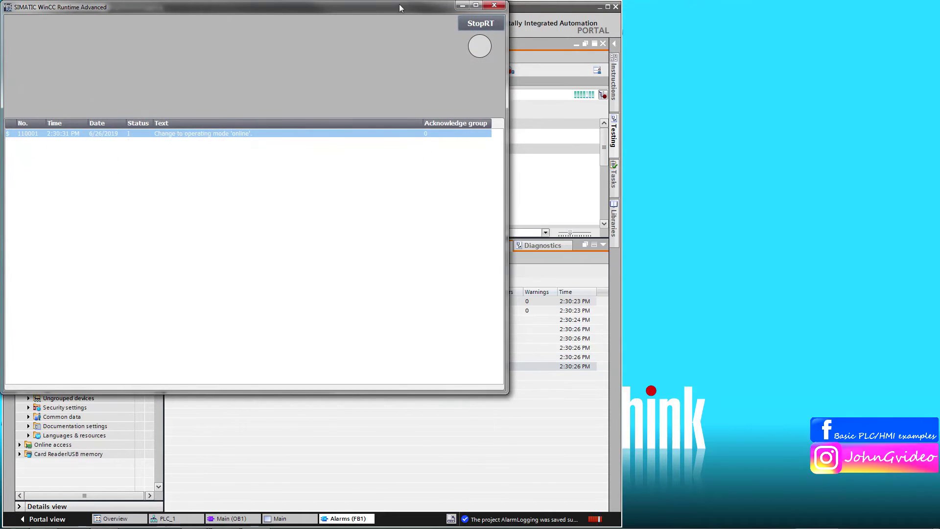
pyautogui.moveTo(396, 14); pyautogui.dragTo(821, 19)
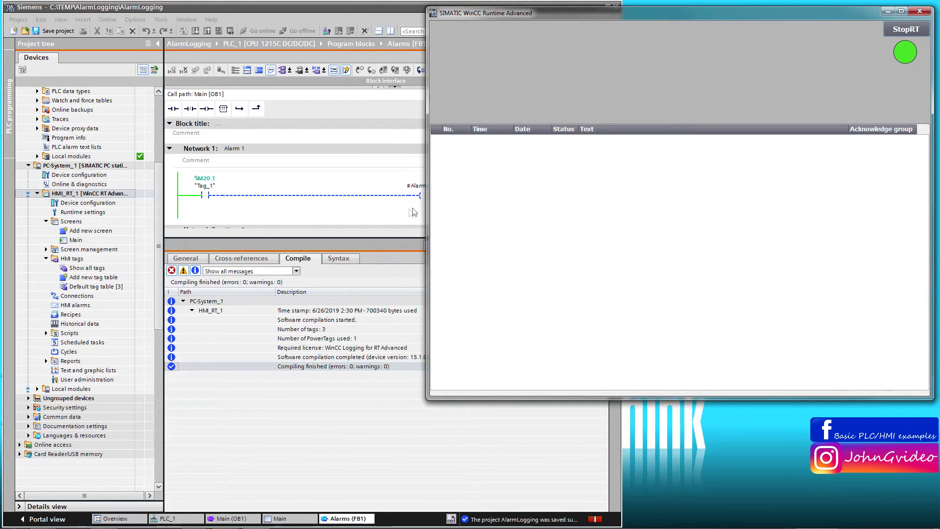
# Modify Tag_1 and Tag_2 to 1 in the Alarms [FB1] block and check both alarms in the runtime alarm view.
pyautogui.click(387, 251)
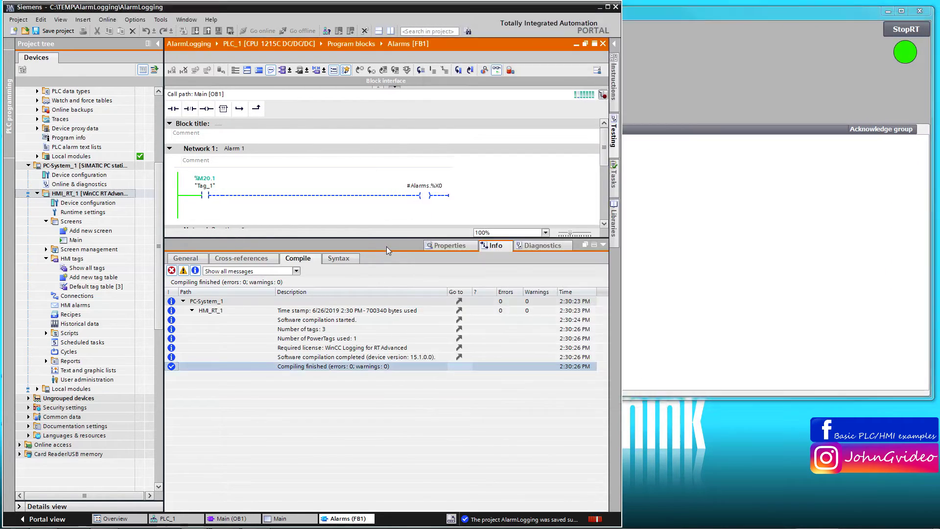
pyautogui.click(603, 244)
pyautogui.click(204, 195)
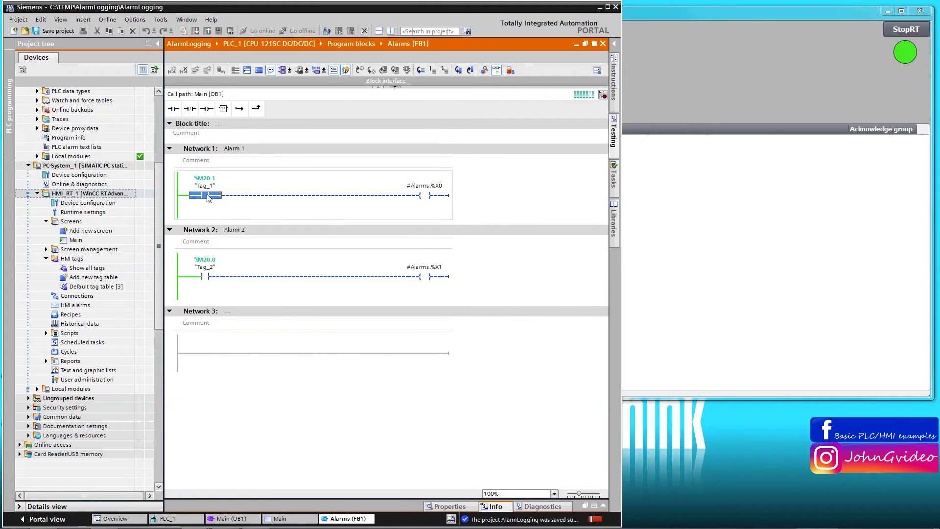
pyautogui.rightClick(207, 195)
pyautogui.moveTo(274, 199)
pyautogui.click(352, 208)
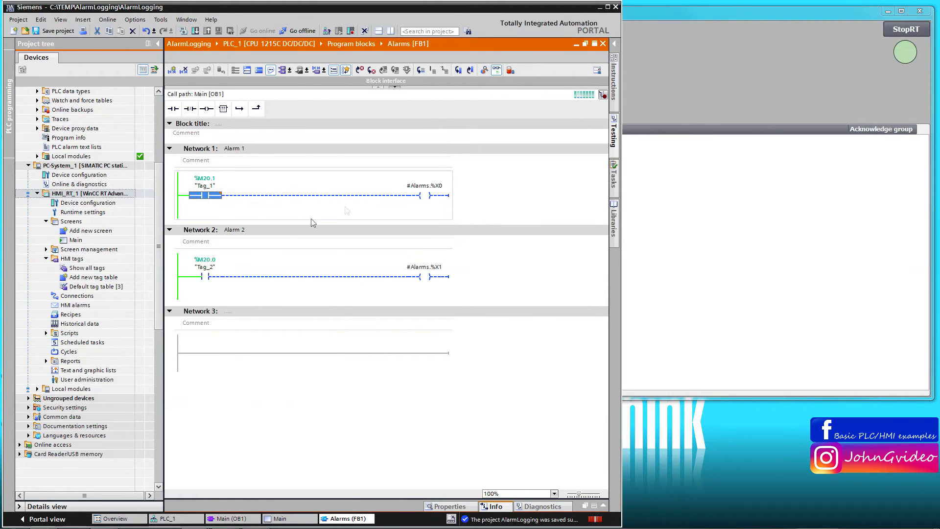
pyautogui.rightClick(200, 267)
pyautogui.moveTo(303, 270)
pyautogui.click(347, 280)
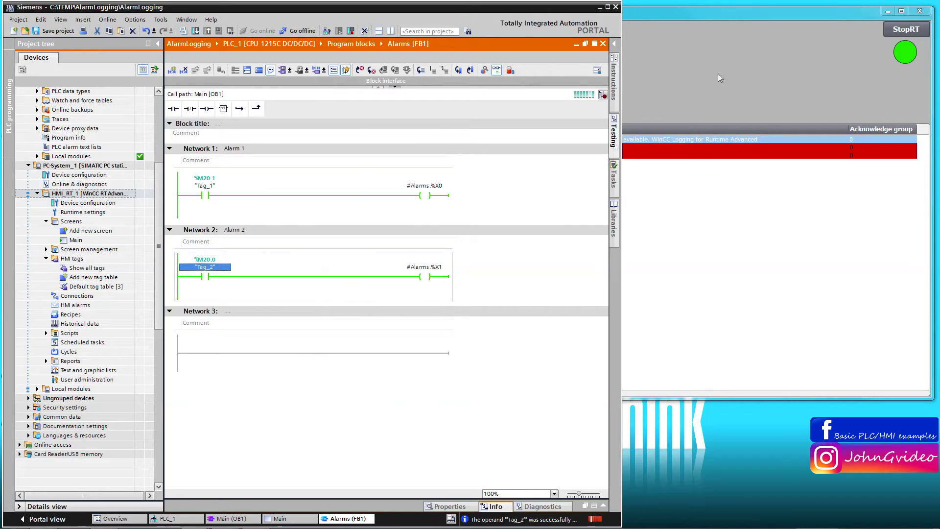
pyautogui.click(722, 77)
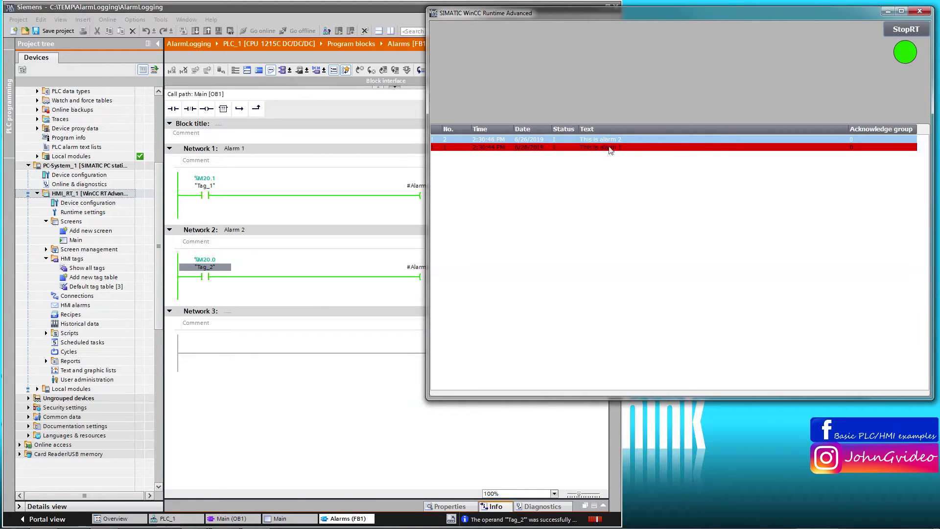
pyautogui.click(630, 168)
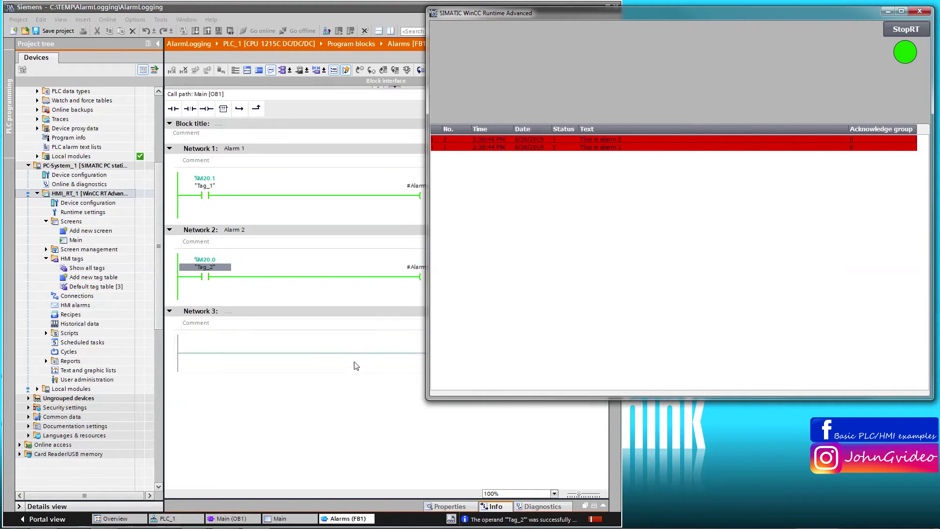
# Modify Tag_2 in Network 2 to 0 and check the runtime alarm view.
pyautogui.click(356, 375)
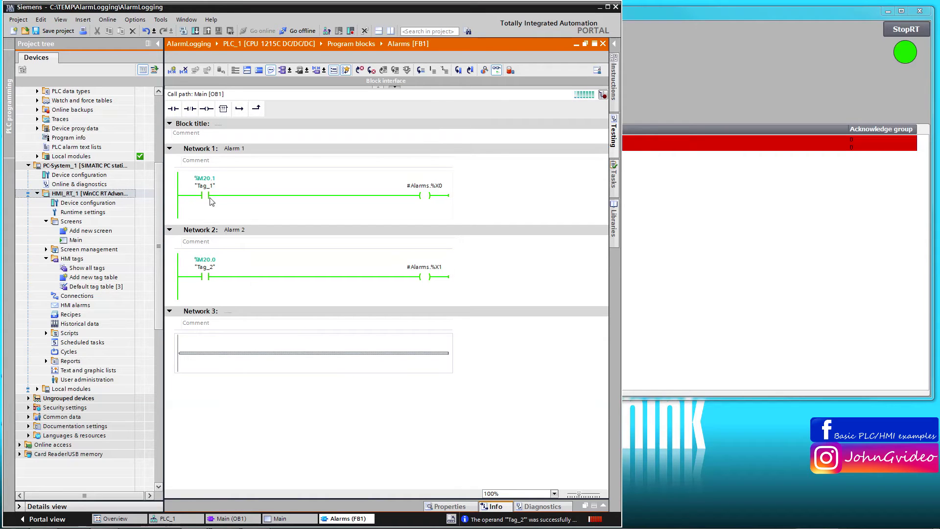
pyautogui.click(205, 278)
pyautogui.rightClick(205, 277)
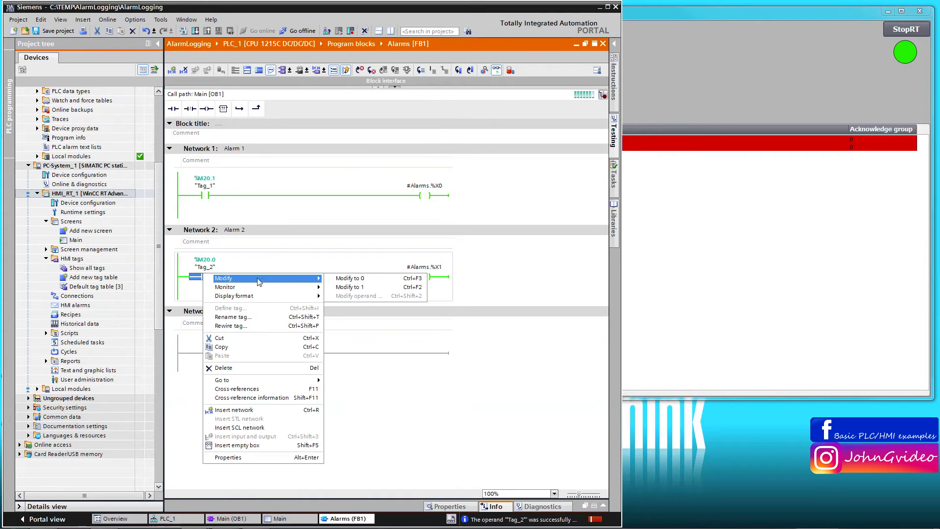
pyautogui.click(341, 281)
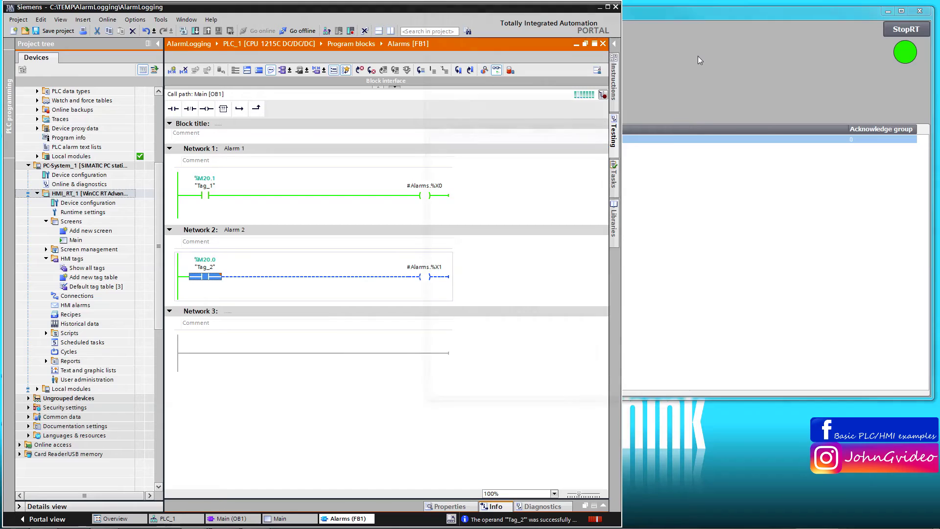
pyautogui.click(625, 128)
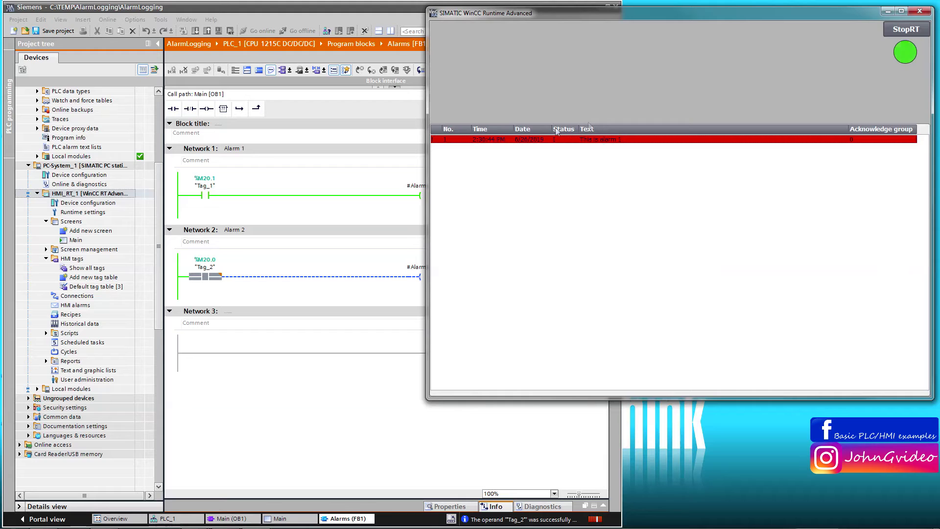
# Modify Tag_2 to 0 once more and Tag_1 in Network 1 to 0.
pyautogui.rightClick(206, 277)
pyautogui.moveTo(293, 283)
pyautogui.click(348, 284)
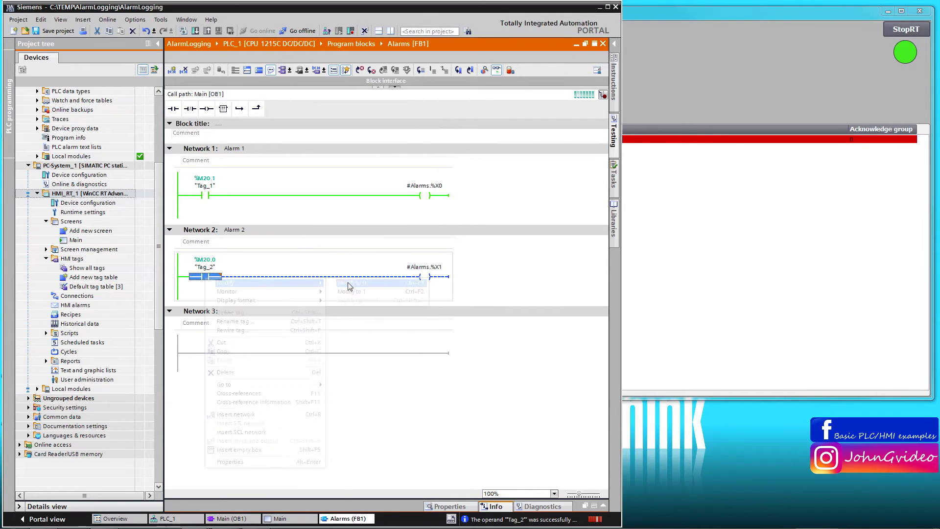
pyautogui.rightClick(206, 196)
pyautogui.moveTo(231, 201)
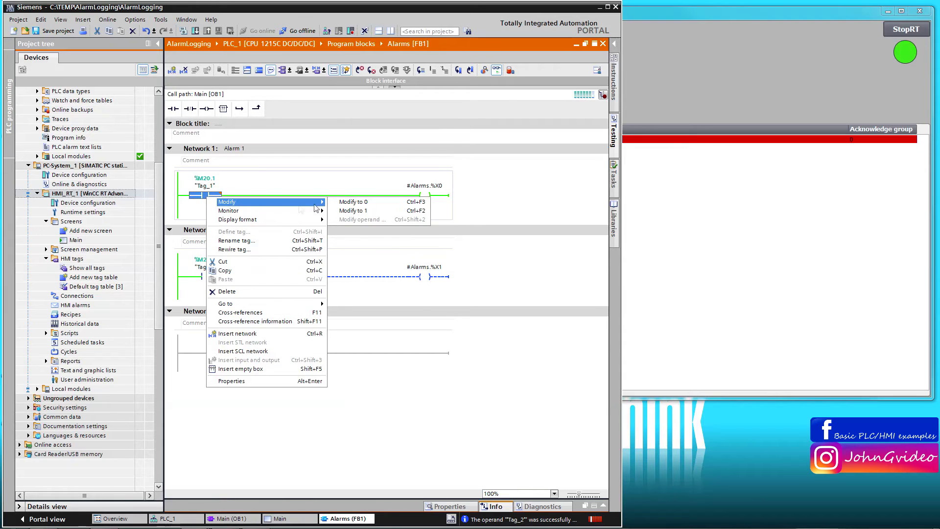
pyautogui.click(336, 204)
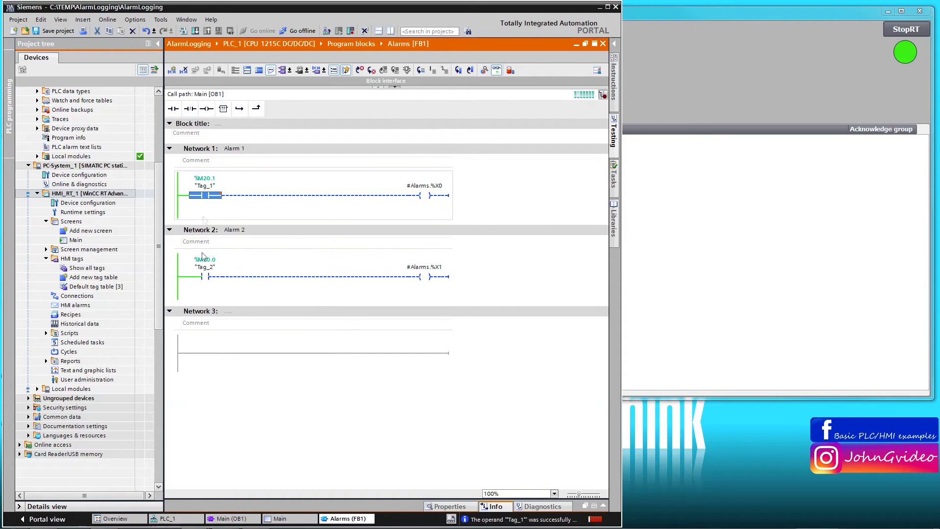
# Modify Tag_2 in Network 2 to 1 again and check alarm 2 in the runtime.
pyautogui.rightClick(205, 277)
pyautogui.moveTo(274, 281)
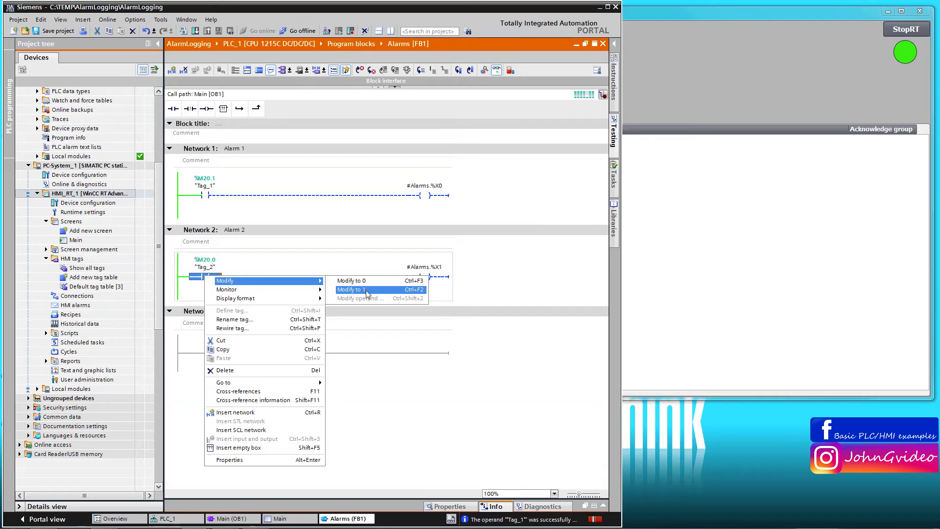
pyautogui.click(367, 289)
pyautogui.click(685, 122)
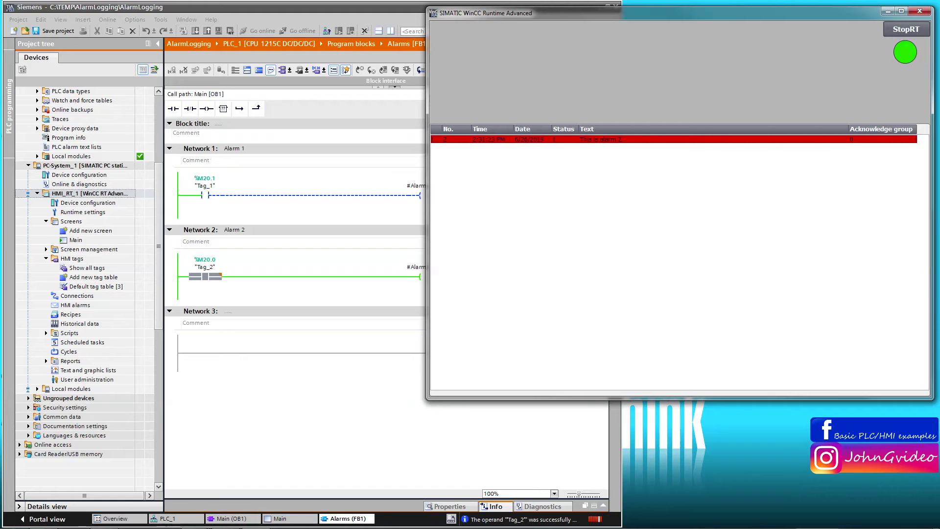
# Compare the C:\AlarmLogs folder in the file explorer with the path of Alarm_log in the historical data.
pyautogui.moveTo(939, 69); pyautogui.dragTo(673, 210)
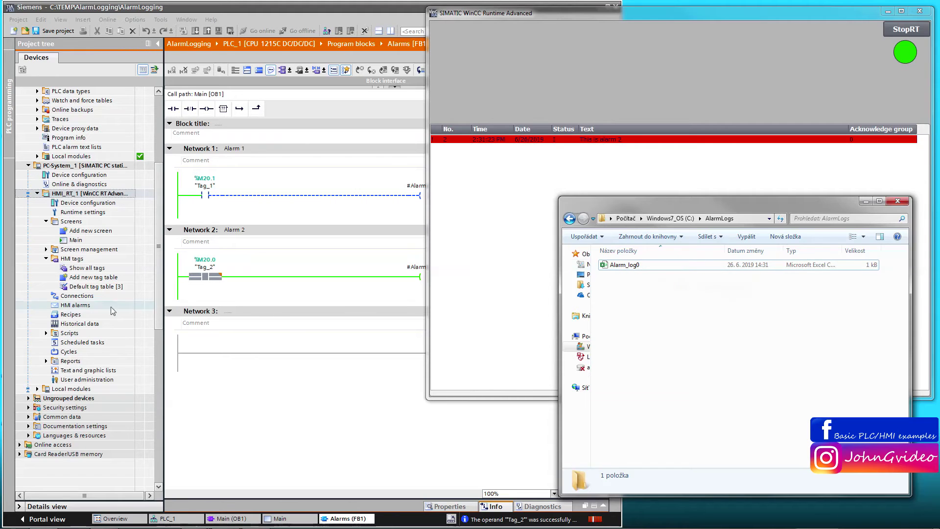
pyautogui.click(71, 325)
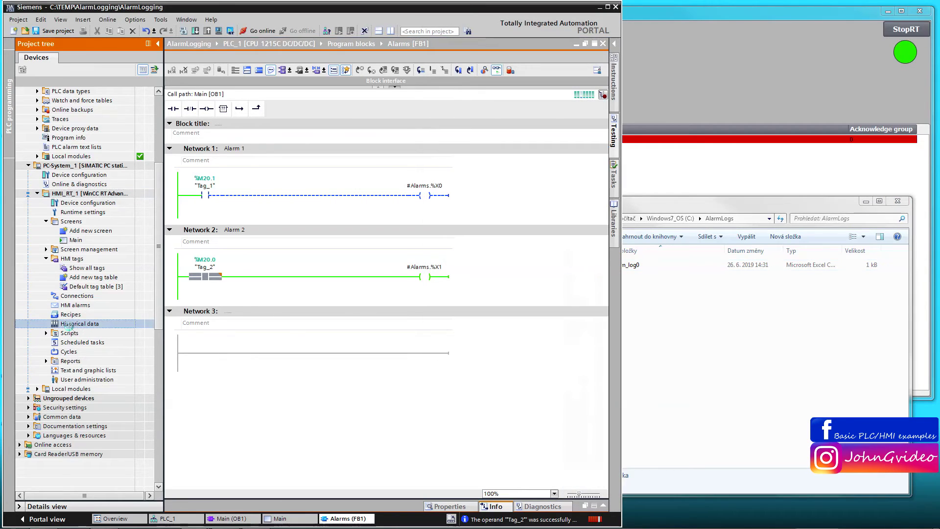
pyautogui.doubleClick(71, 325)
pyautogui.click(574, 58)
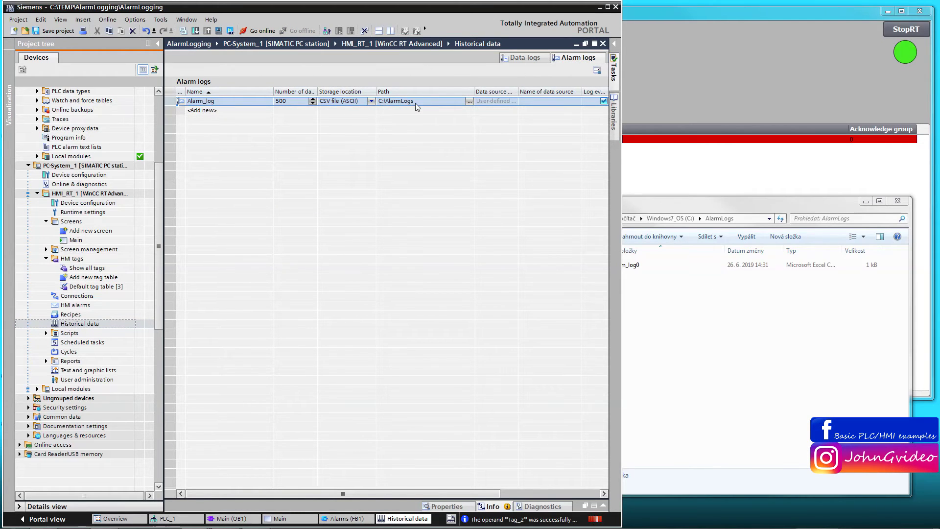
pyautogui.click(678, 310)
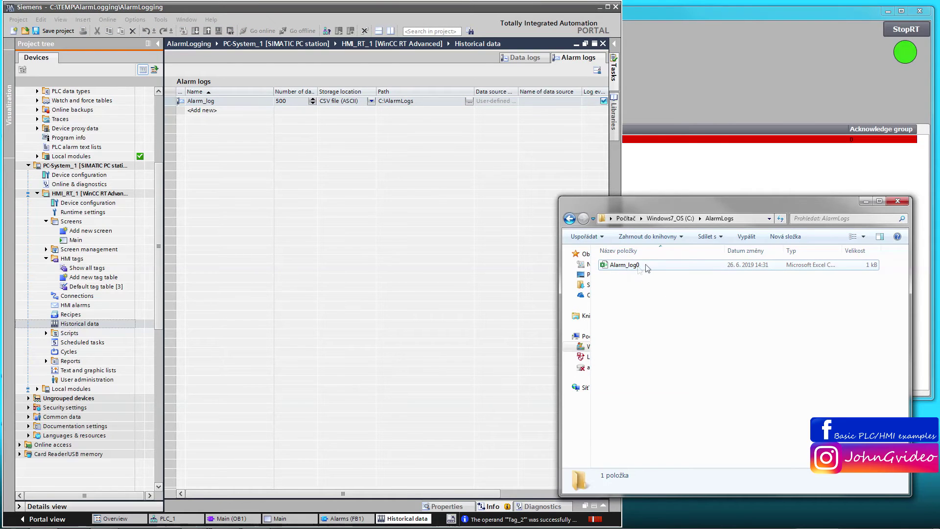
pyautogui.click(745, 217)
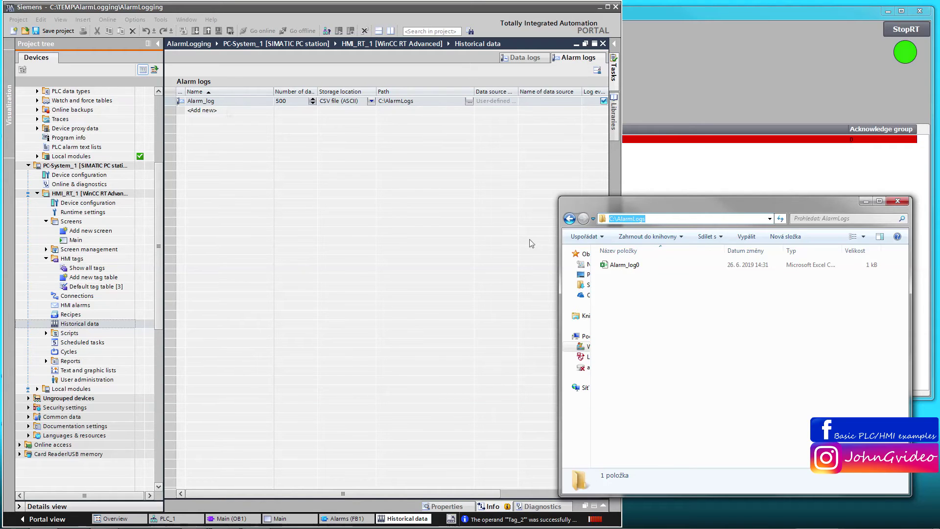
# Open the Alarm_log0 CSV file in Excel, enlarge its window and widen the TimeString and MsgText columns.
pyautogui.click(624, 269)
pyautogui.click(625, 267)
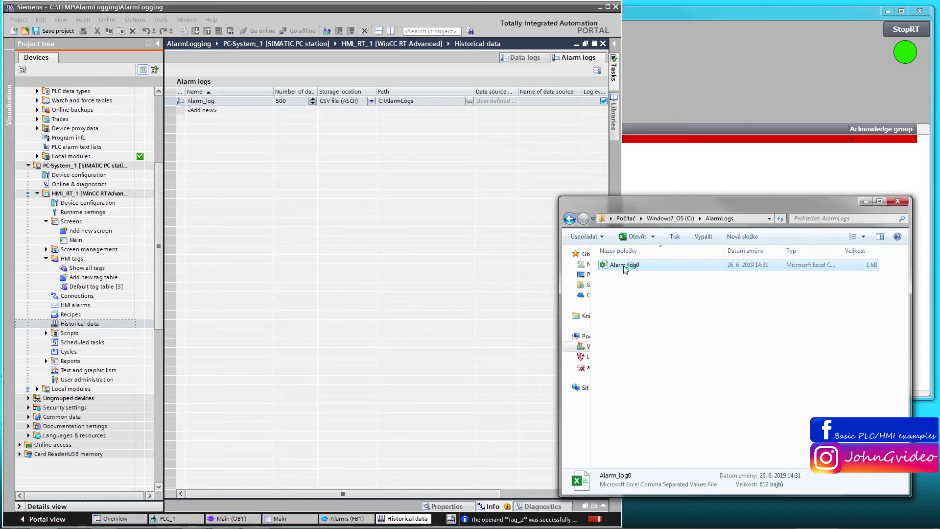
pyautogui.doubleClick(625, 267)
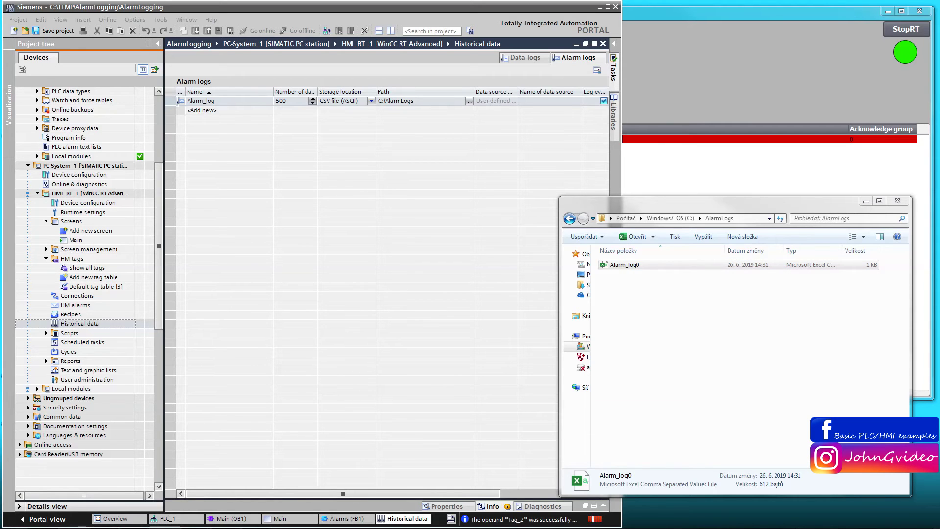
pyautogui.moveTo(392, 84); pyautogui.dragTo(303, 198)
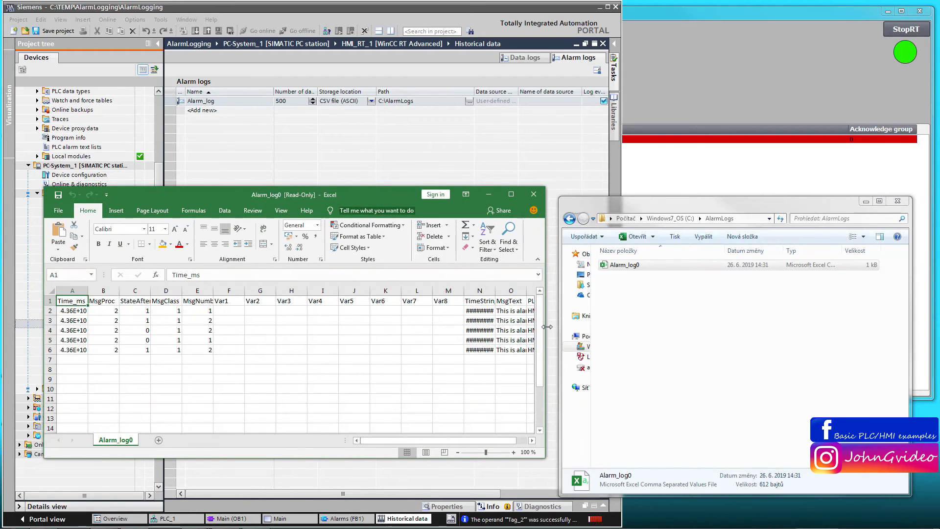
pyautogui.moveTo(548, 327); pyautogui.dragTo(846, 326)
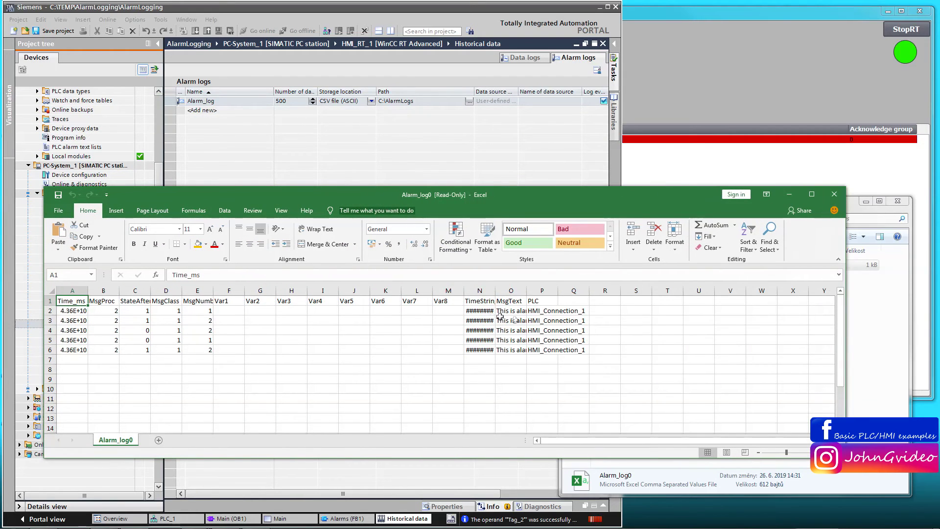
pyautogui.moveTo(464, 291); pyautogui.dragTo(653, 290)
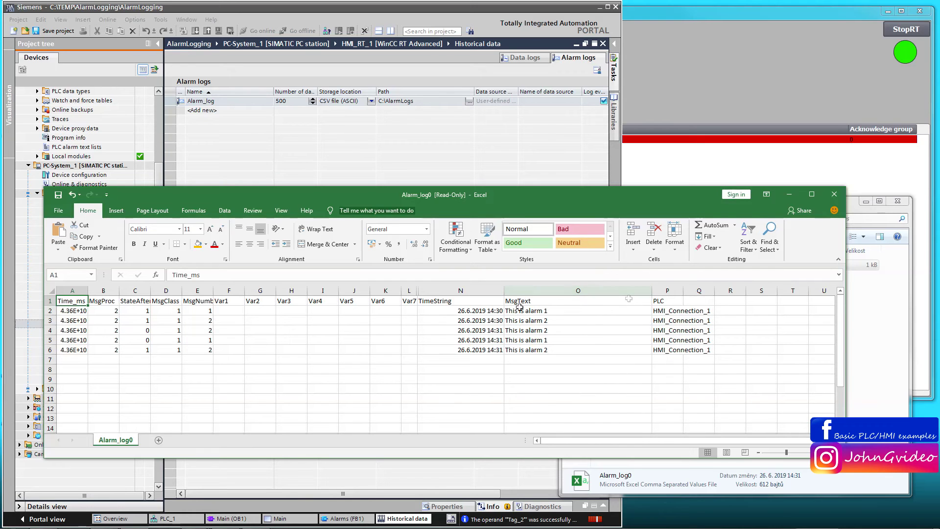
# Widen the StateAfter, MsgClass and MsgNumber columns of Alarm_log0 and compare the logged entries with the discrete alarms in TIA Portal.
pyautogui.moveTo(213, 291); pyautogui.dragTo(237, 291)
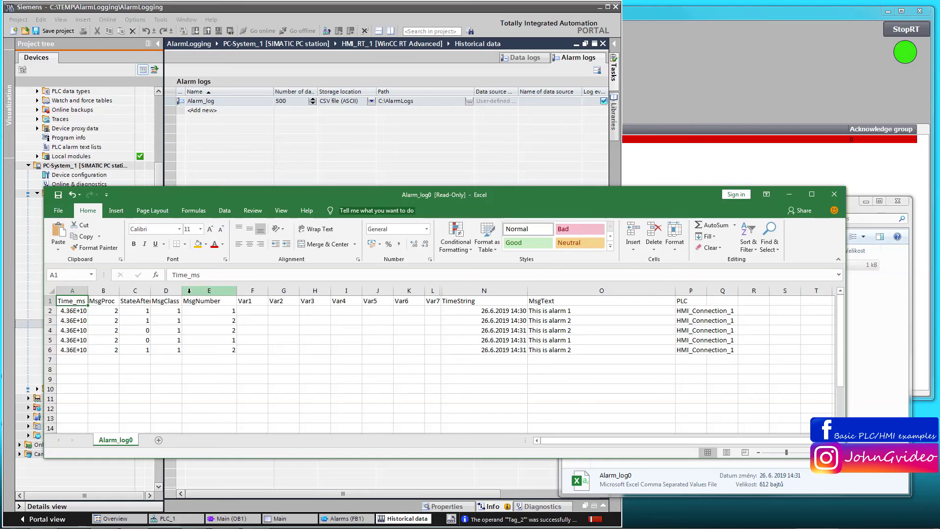
pyautogui.moveTo(182, 290); pyautogui.dragTo(167, 292)
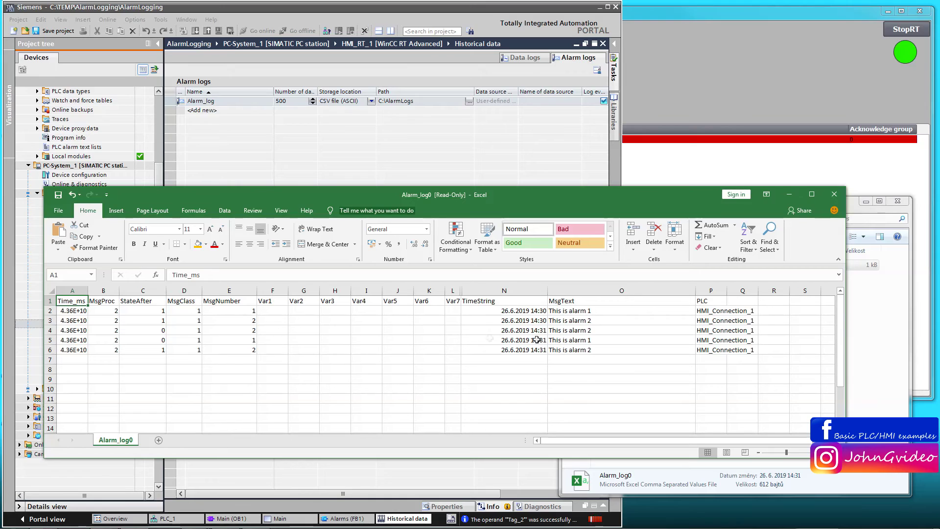
pyautogui.click(582, 311)
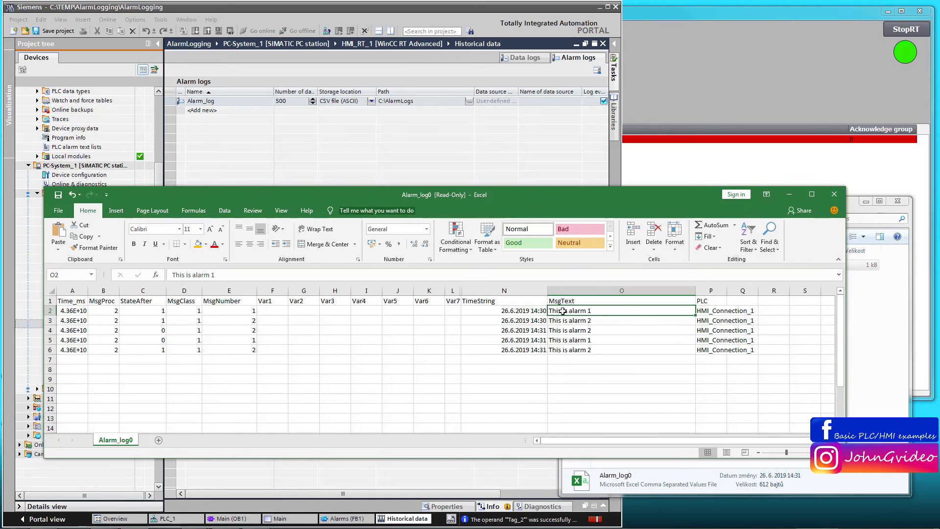
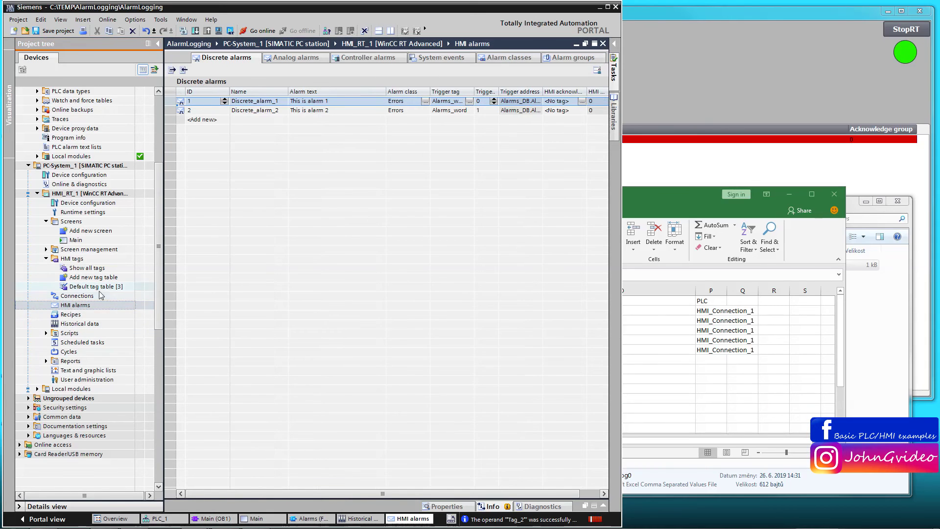
pyautogui.click(691, 189)
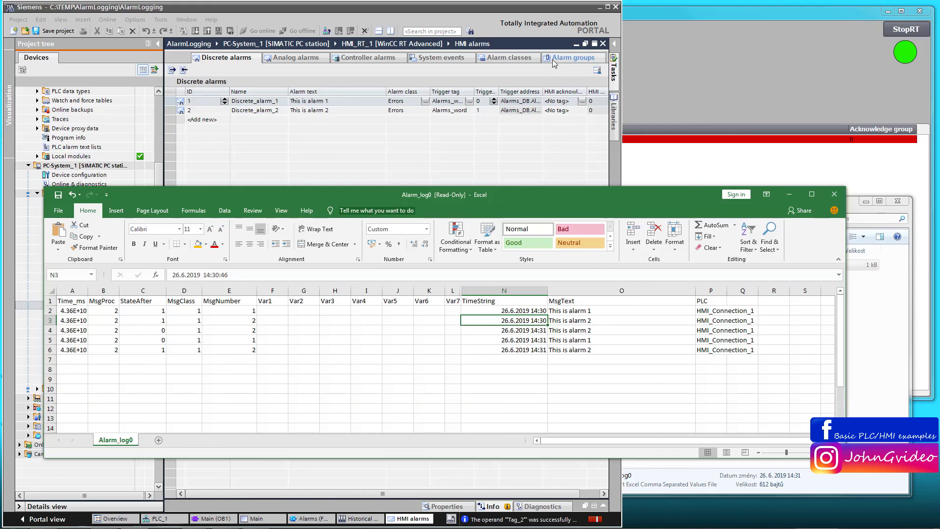
# Open the general properties of the Errors alarm class in the HMI alarms and check its ID.
pyautogui.click(509, 58)
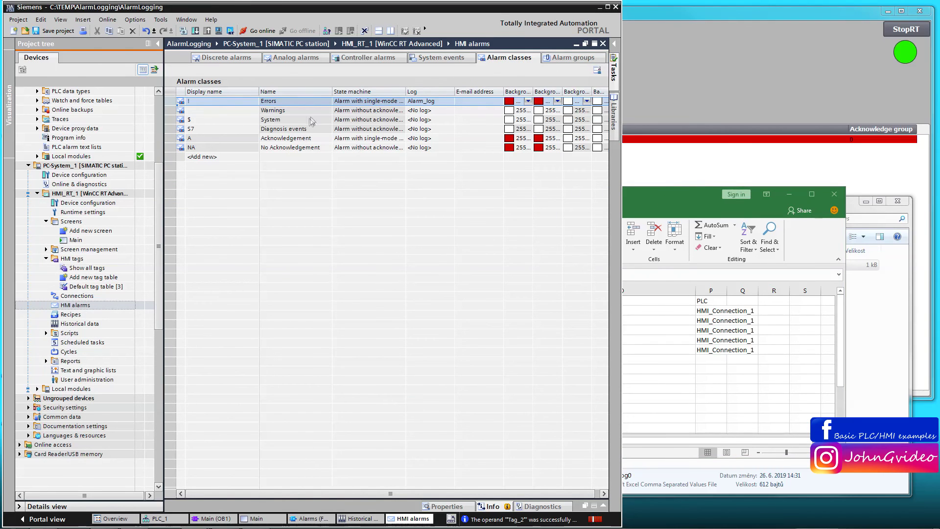
pyautogui.click(269, 102)
pyautogui.click(447, 506)
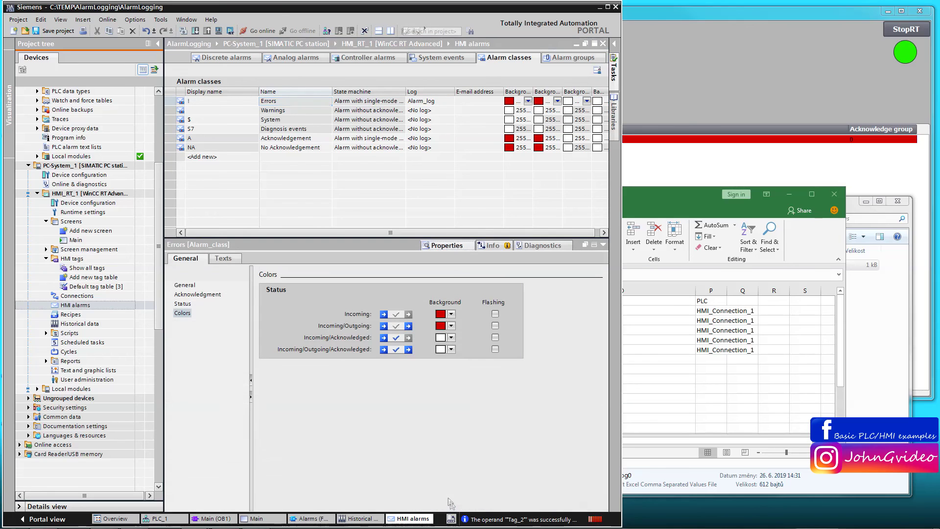
pyautogui.click(185, 285)
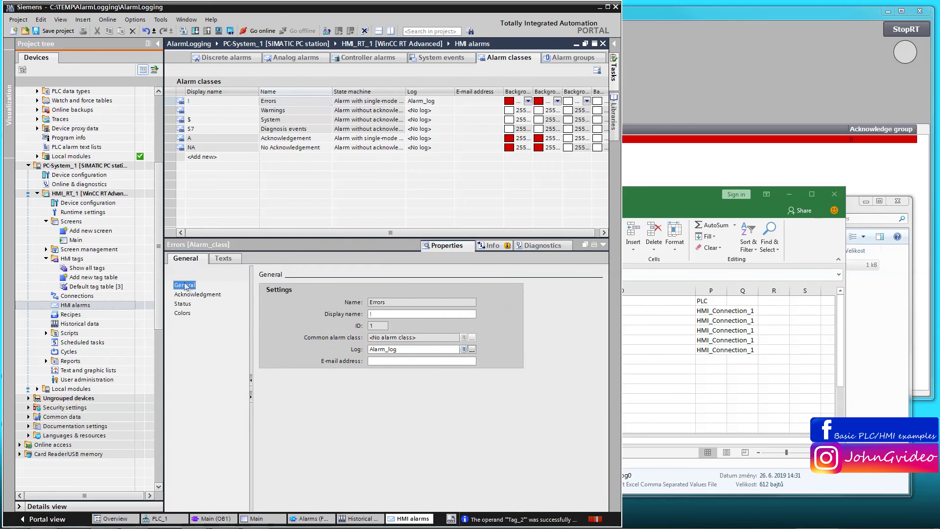
pyautogui.doubleClick(368, 325)
# Return to Alarm_log0 in Excel and examine the StateAfter value of each logged alarm, from C2 to C6.
pyautogui.click(662, 193)
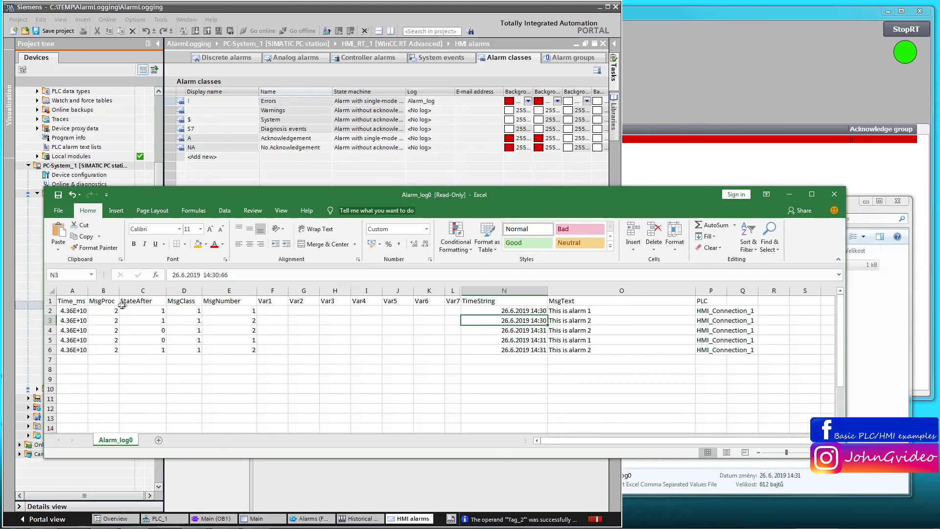
pyautogui.click(161, 312)
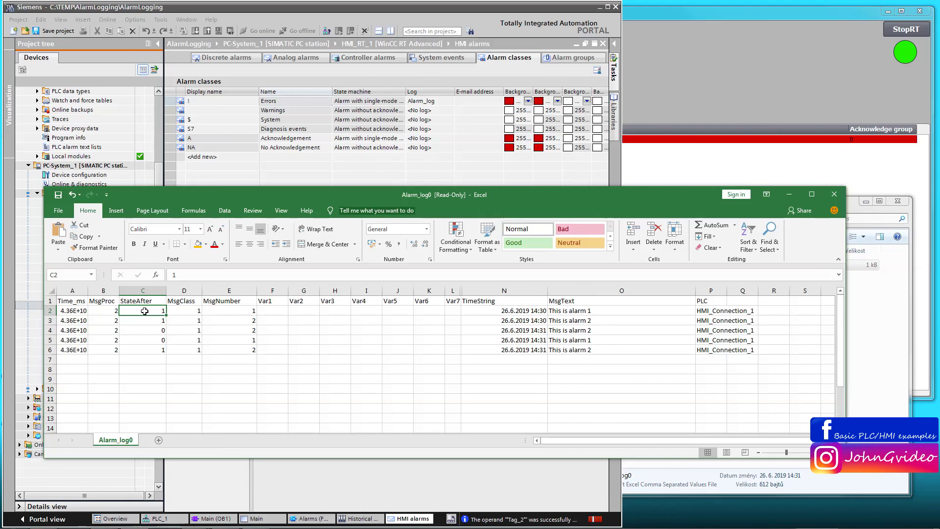
pyautogui.press('Down')
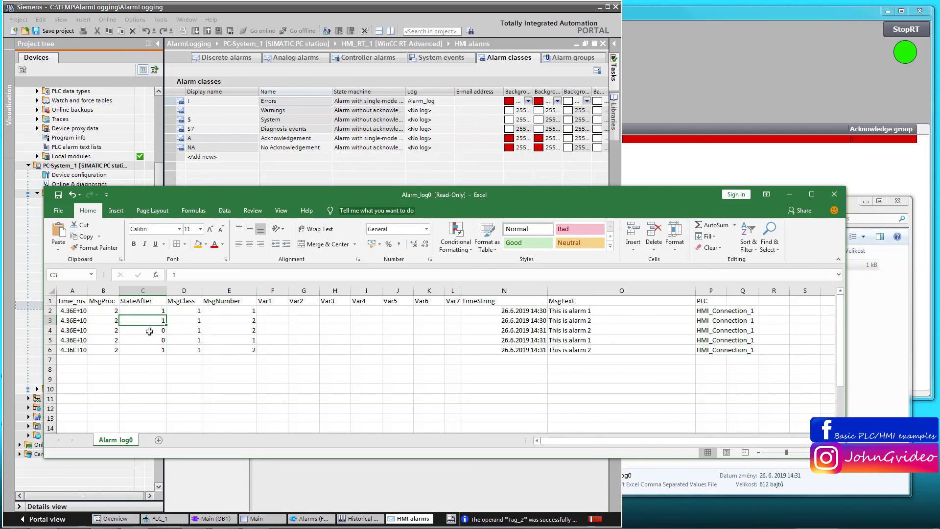
pyautogui.press('Down')
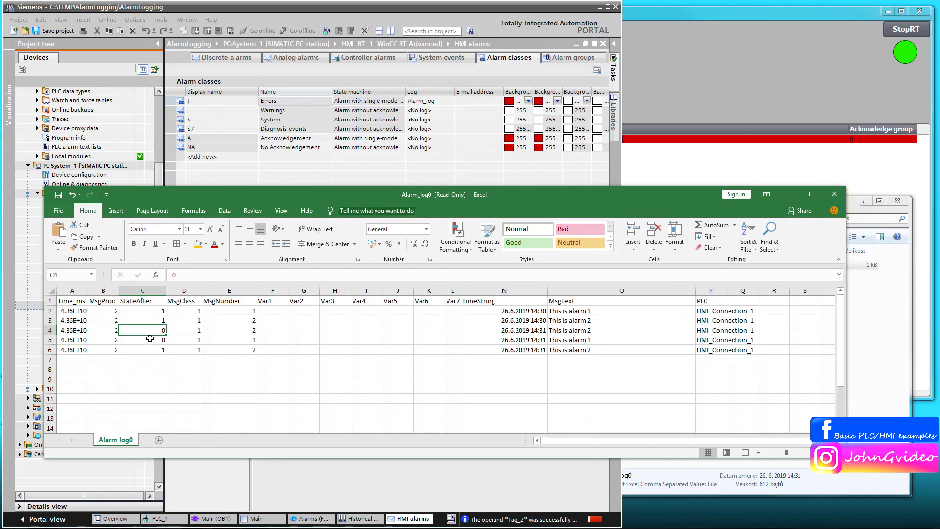
pyautogui.press('Down')
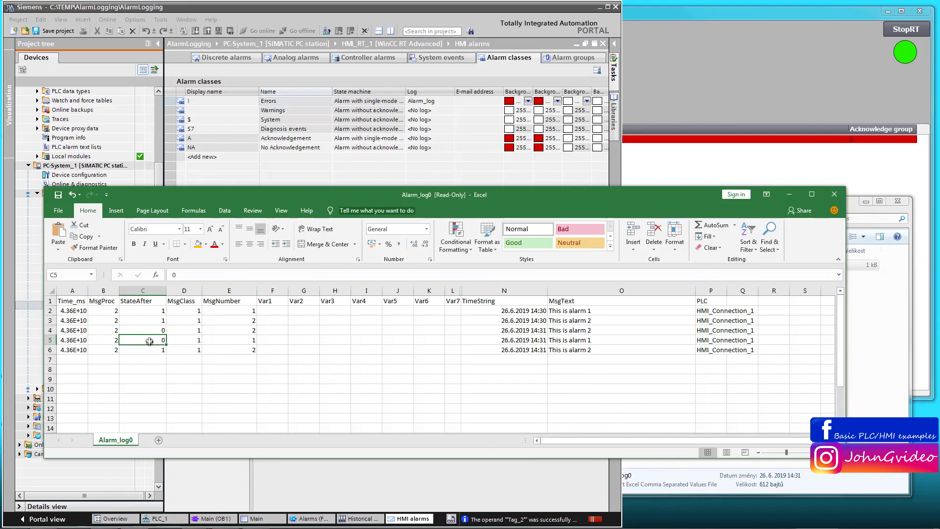
pyautogui.press('Down')
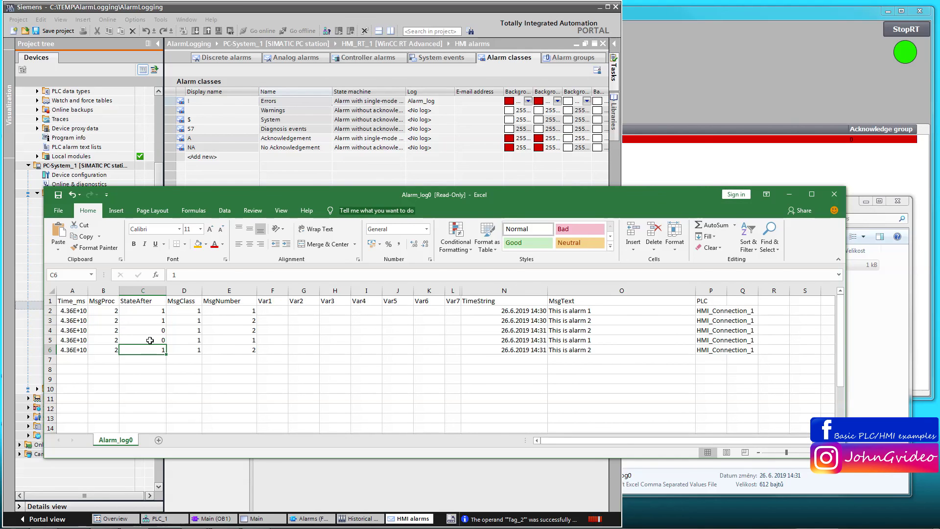
pyautogui.press('Up')
pyautogui.press('Up')
pyautogui.press('Up')
pyautogui.press('Up')
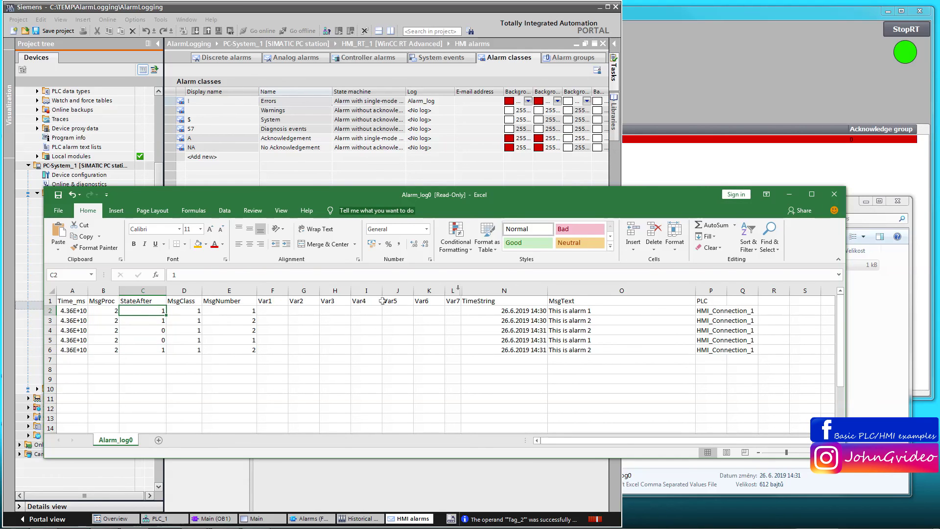
# Close Alarm_log0 without saving, close the file explorer and bring the WinCC Runtime Advanced window to the front.
pyautogui.click(834, 195)
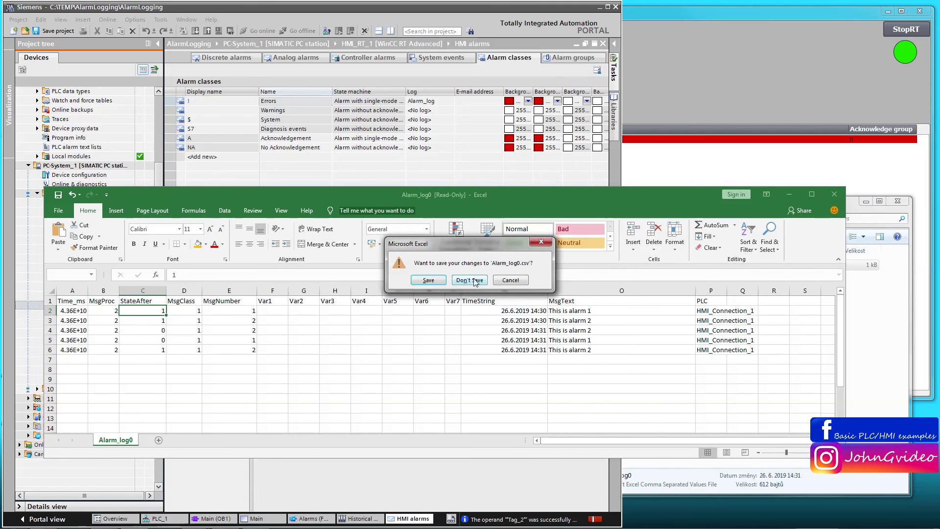
pyautogui.click(469, 280)
pyautogui.click(897, 201)
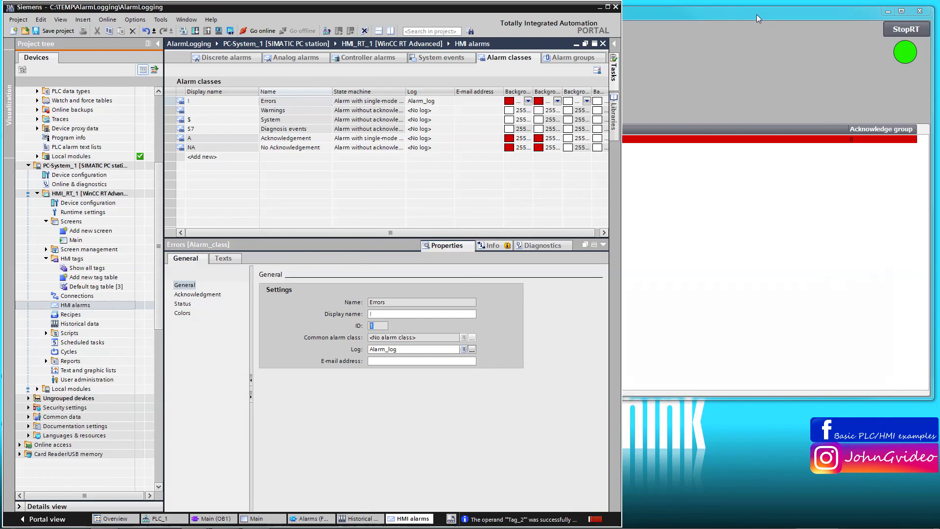
pyautogui.click(756, 14)
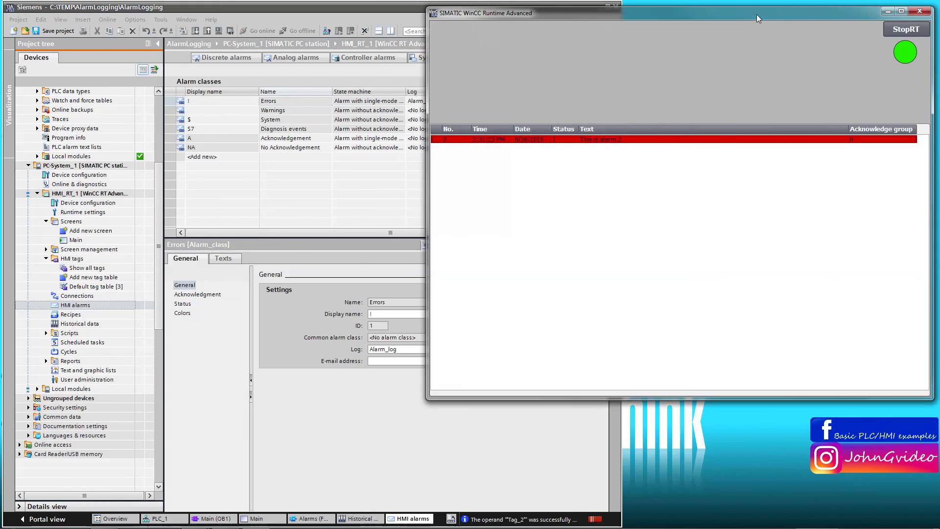